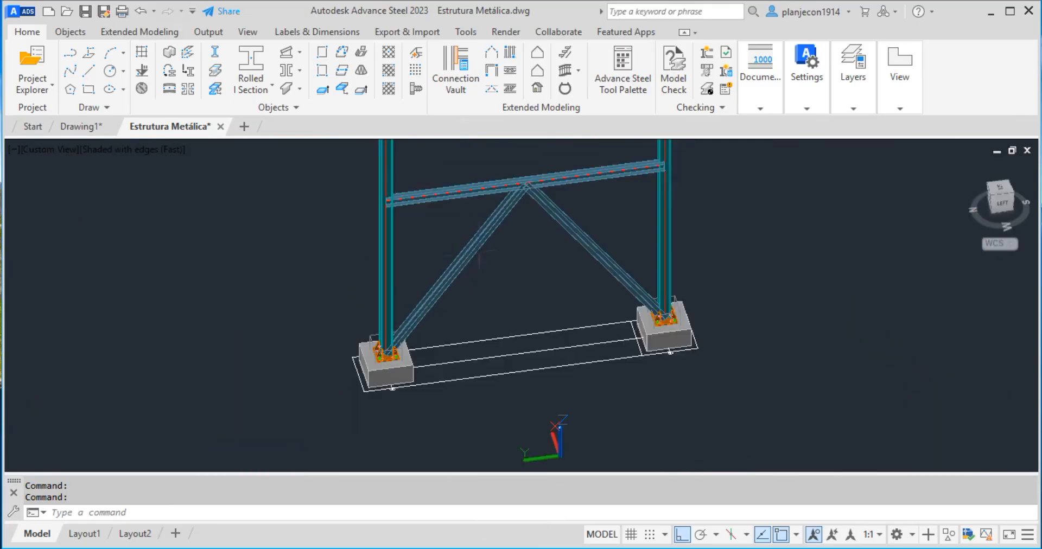
Examine the braced frame's column base connections and the lower ends of the diagonal braces
scroll(699, 317, up, 6)
scroll(543, 325, down, 7)
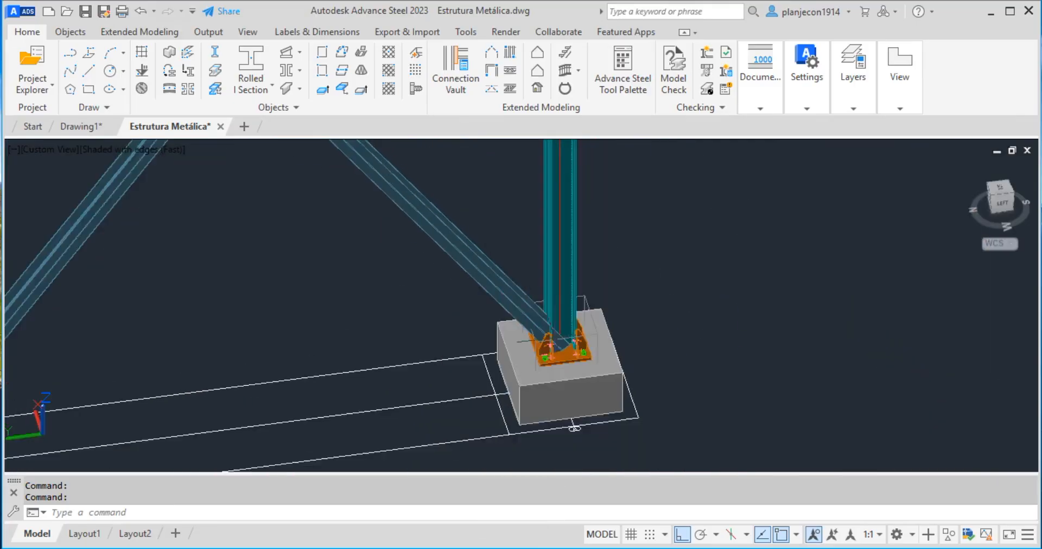
middle_drag(474, 199, 480, 278)
scroll(424, 286, up, 6)
shift+middle_drag(616, 392, 528, 374)
scroll(602, 304, down, 5)
scroll(603, 307, up, 1)
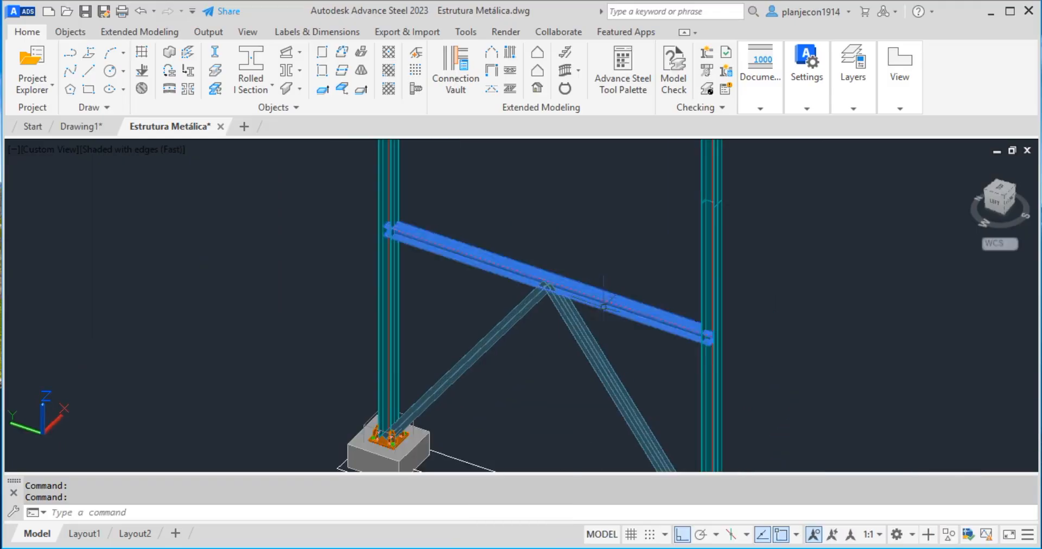
Examine the joint where the two diagonal braces meet the horizontal beam and the beam's end at the column
scroll(603, 306, up, 4)
scroll(600, 221, up, 3)
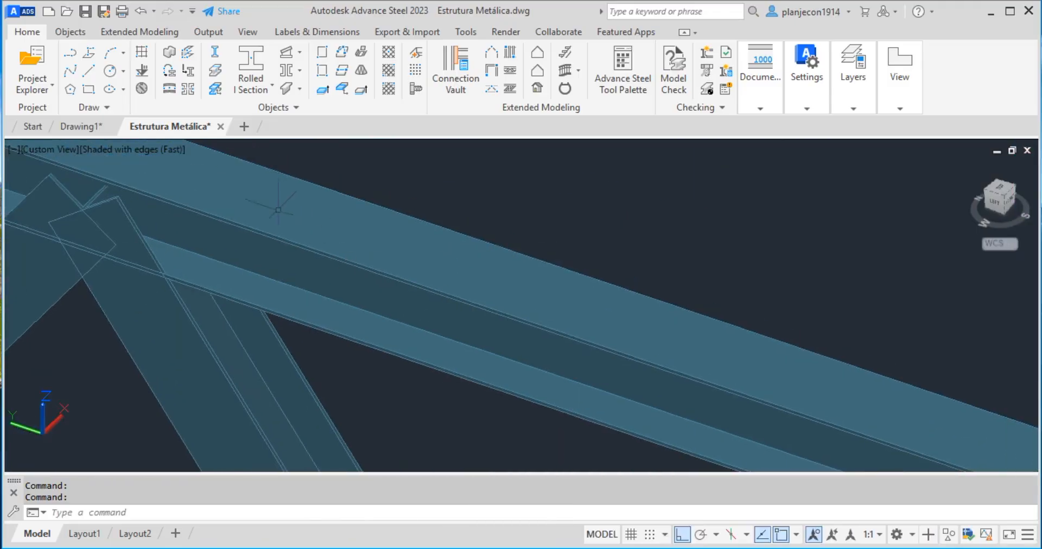
scroll(280, 211, down, 8)
middle_drag(547, 293, 454, 293)
scroll(209, 234, up, 2)
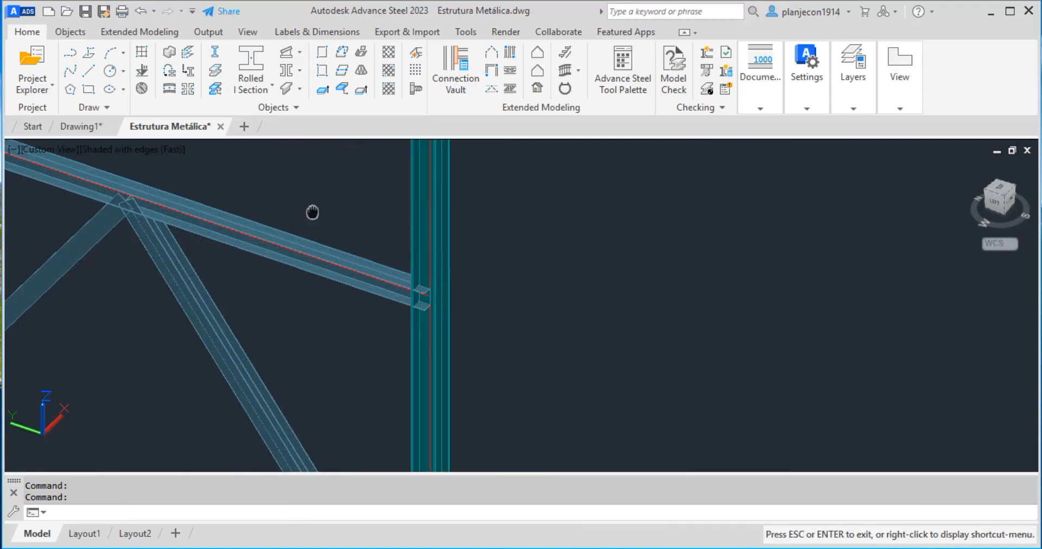
scroll(222, 222, up, 2)
middle_drag(236, 266, 290, 277)
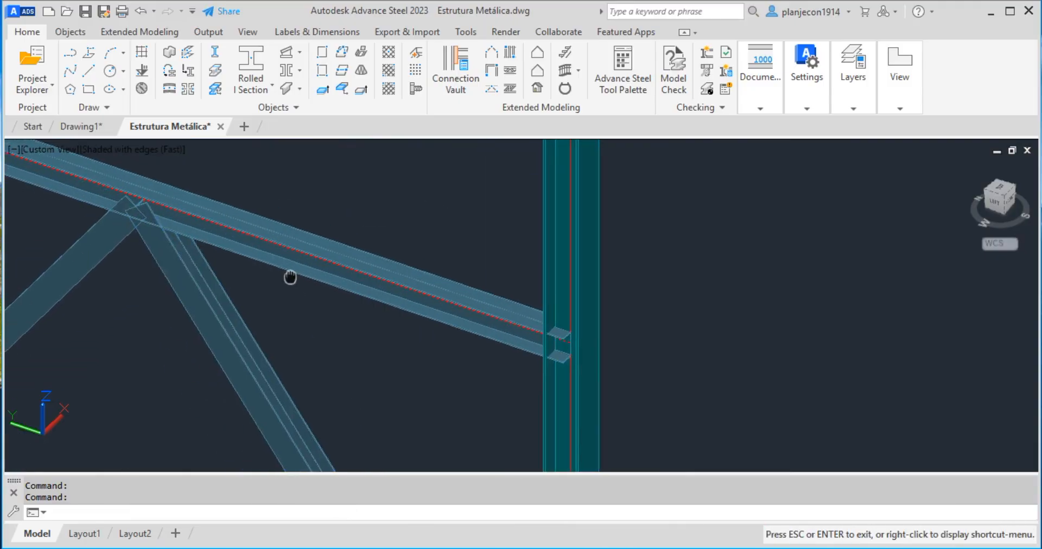
scroll(218, 266, up, 2)
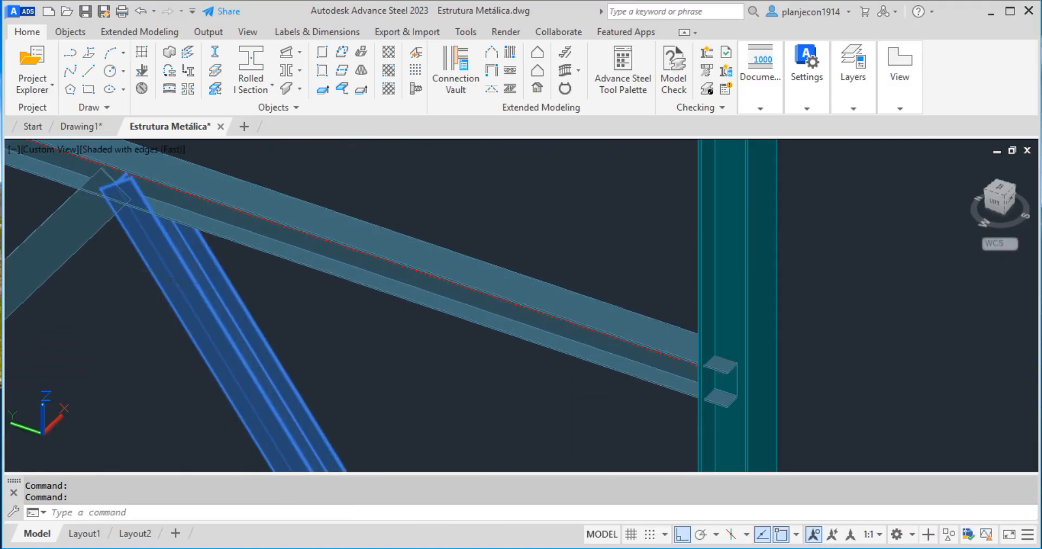
scroll(349, 314, down, 3)
scroll(260, 321, up, 2)
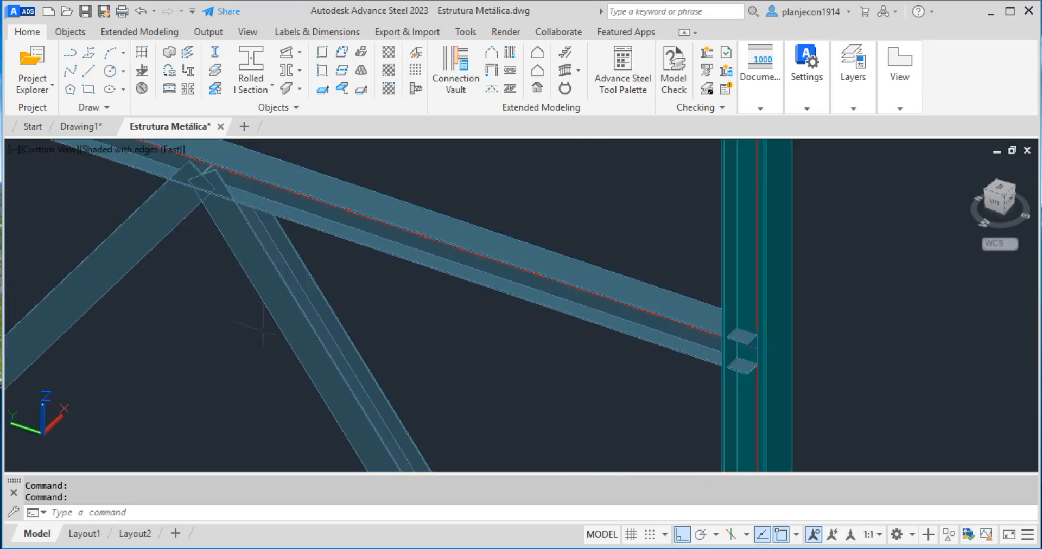
middle_drag(263, 311, 312, 293)
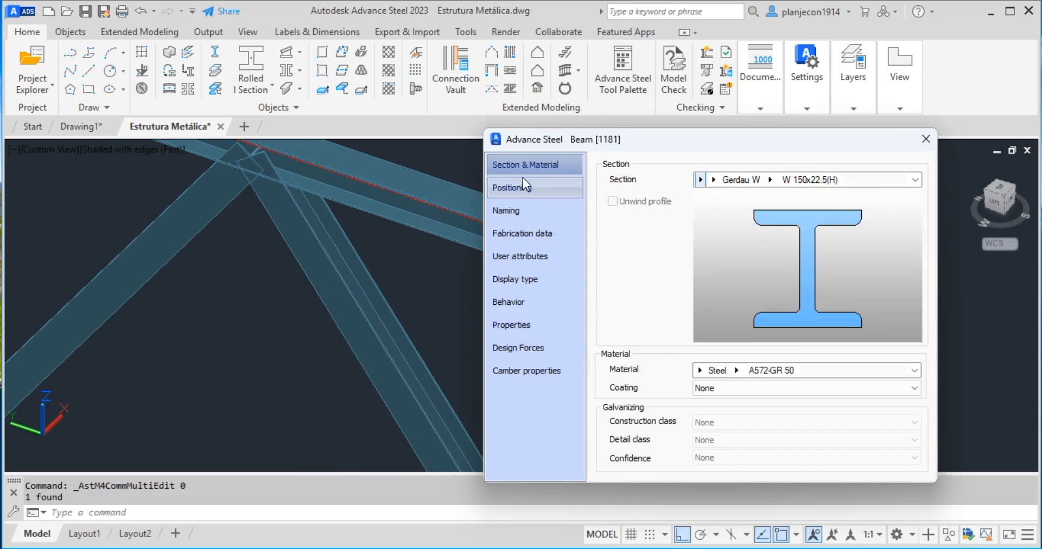
click(504, 189)
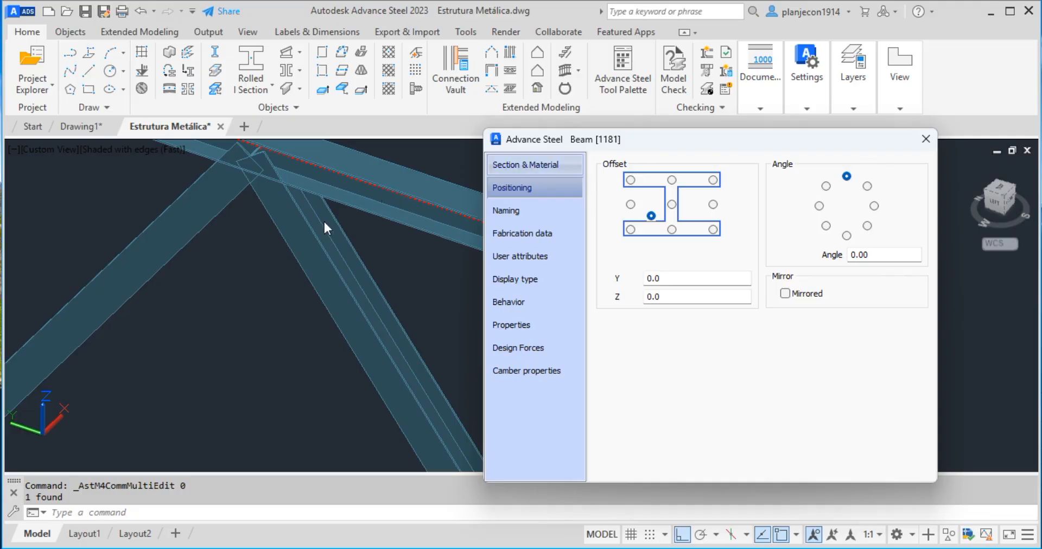
click(926, 139)
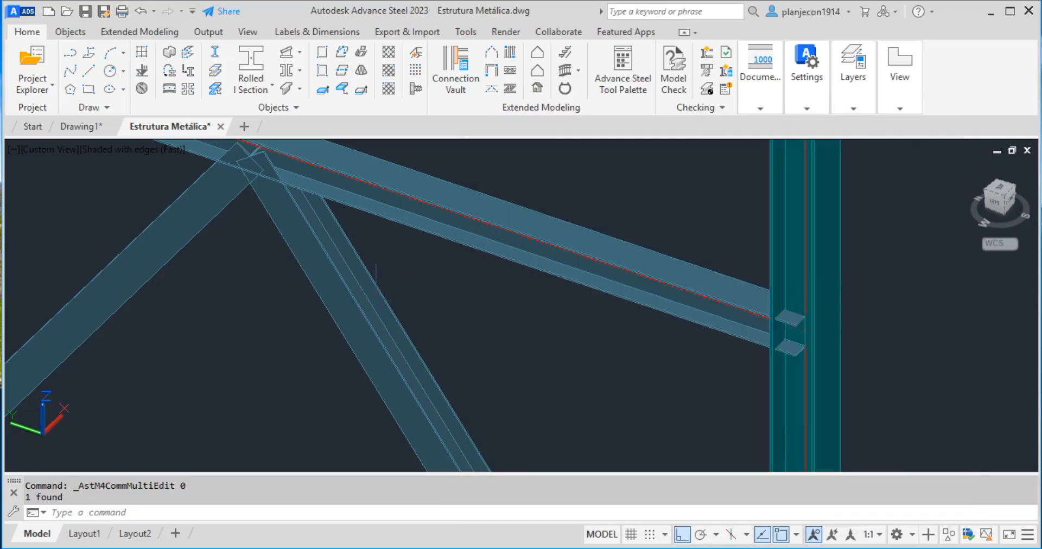
Set the right-hand diagonal brace's offset to the section centre and its rotation angle to 90
right_click(439, 277)
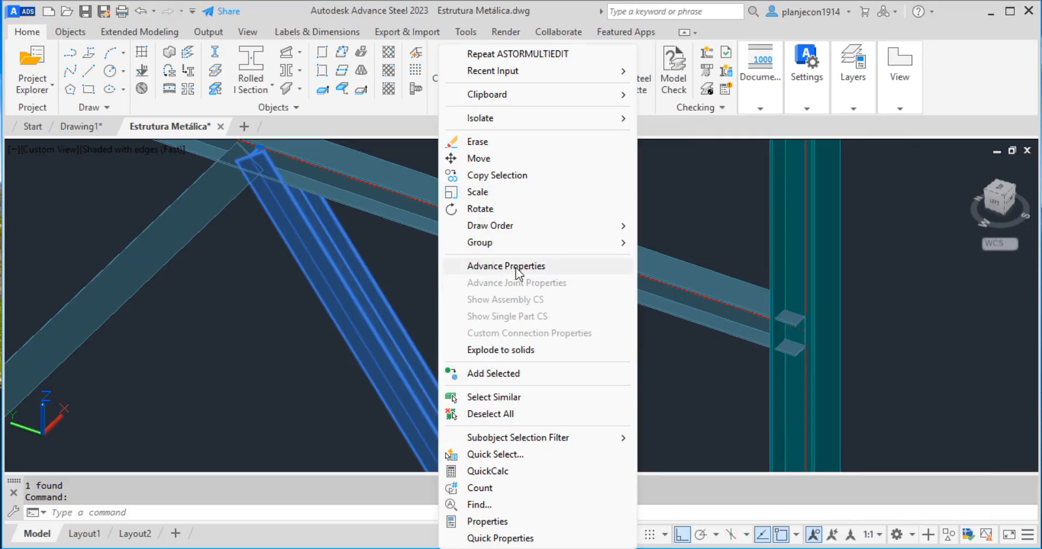
click(485, 266)
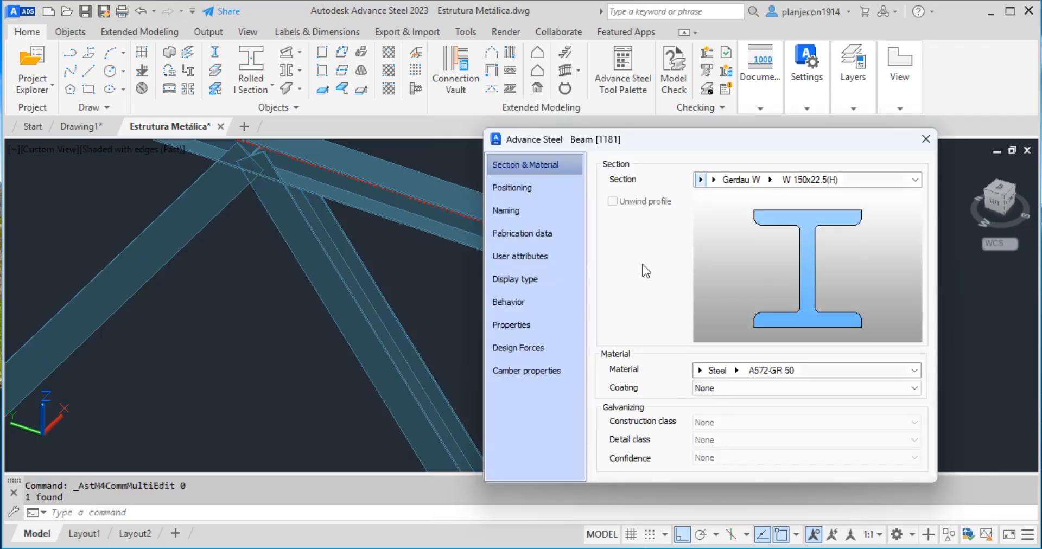
click(512, 189)
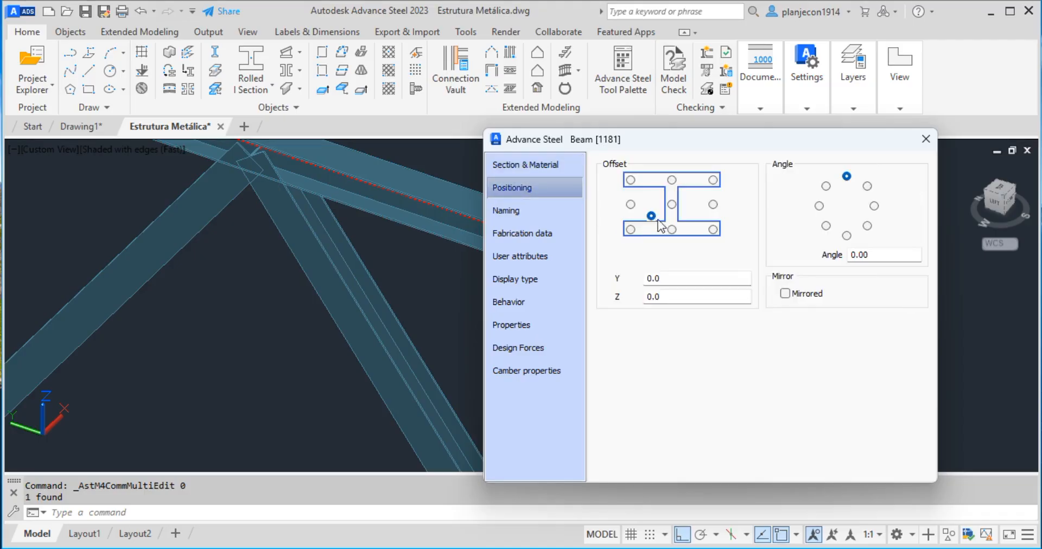
click(874, 206)
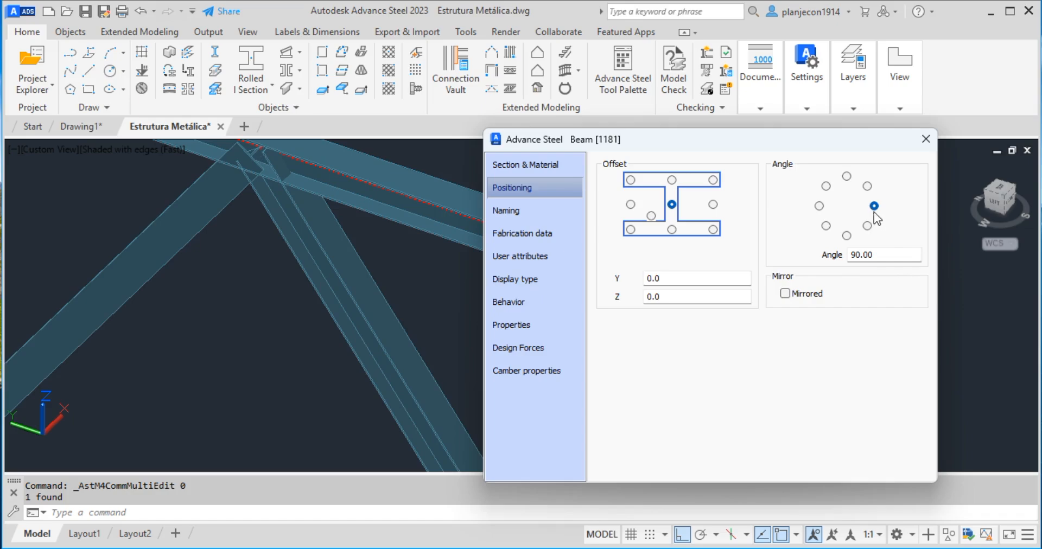
Try other rotation angles for the right-hand brace, from 135 round to 0, and return it to 90
click(867, 225)
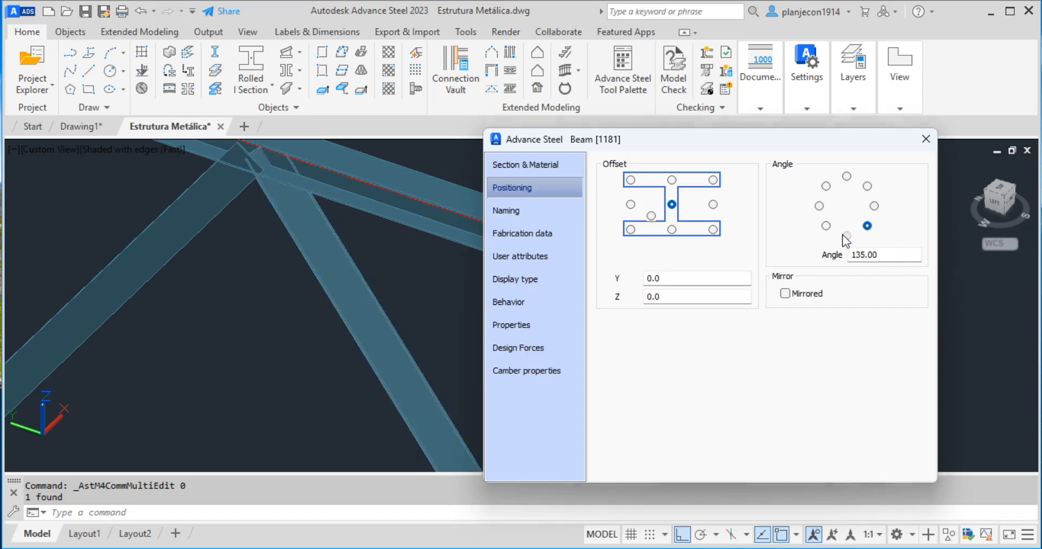
click(847, 236)
click(825, 226)
click(819, 206)
click(825, 186)
click(847, 177)
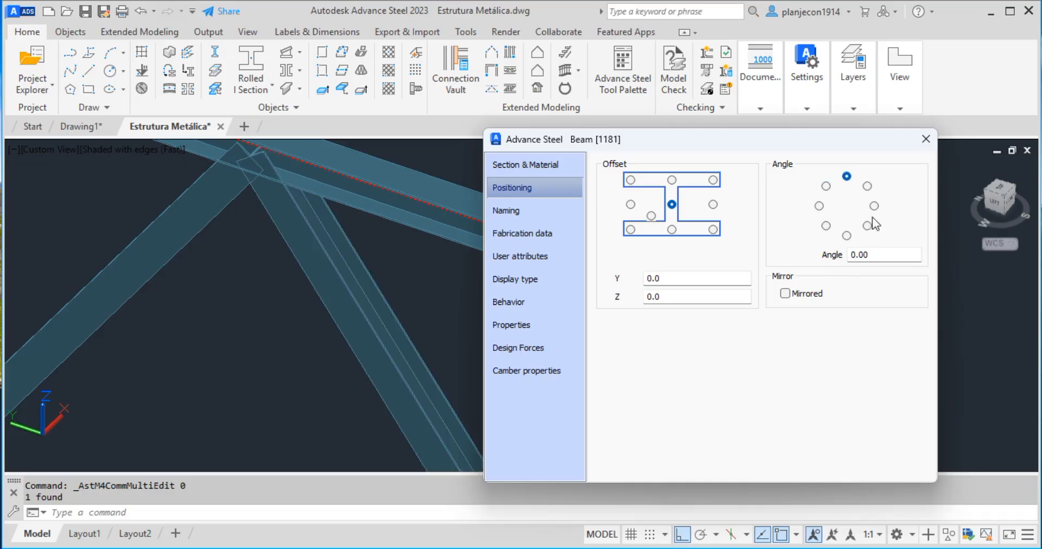
click(873, 206)
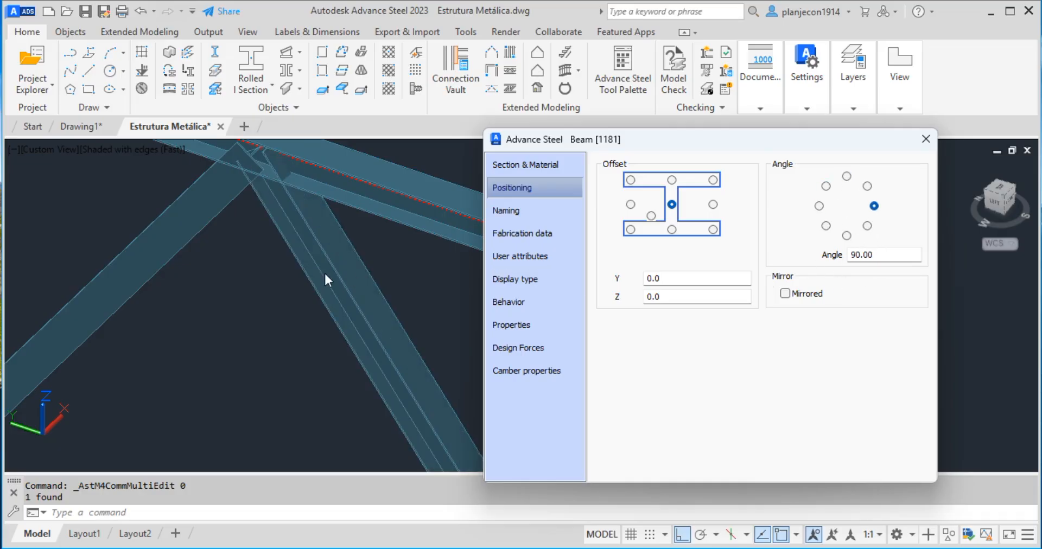
Inspect the rotated right-hand brace where it meets the beam, and close its properties
scroll(351, 237, down, 3)
scroll(367, 218, up, 2)
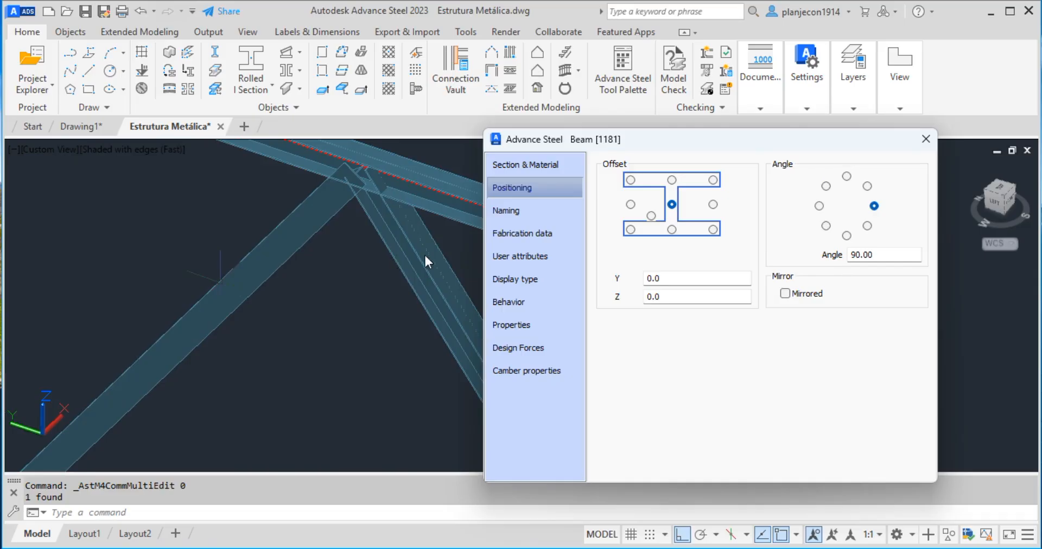
scroll(424, 255, up, 4)
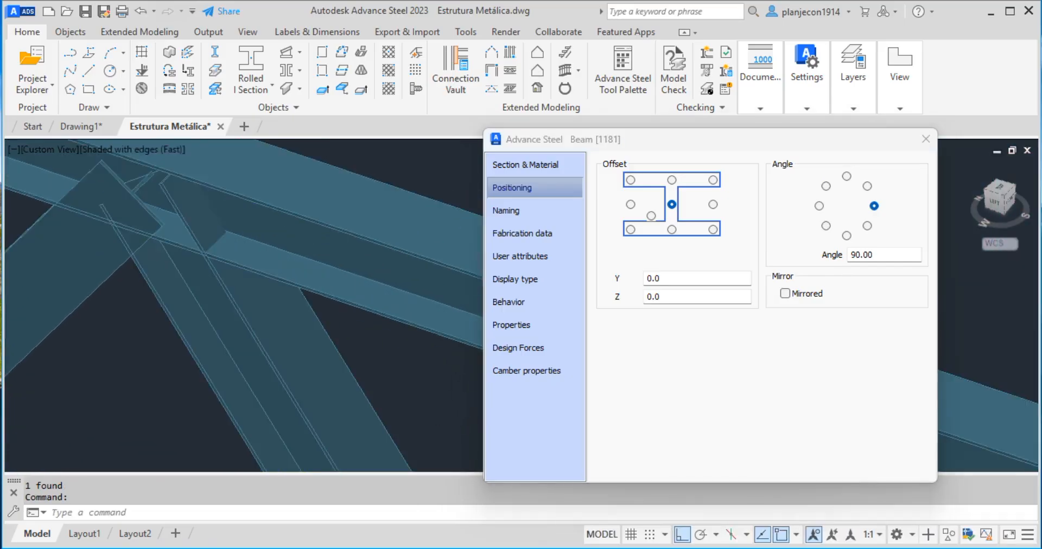
scroll(317, 216, up, 1)
scroll(317, 223, down, 4)
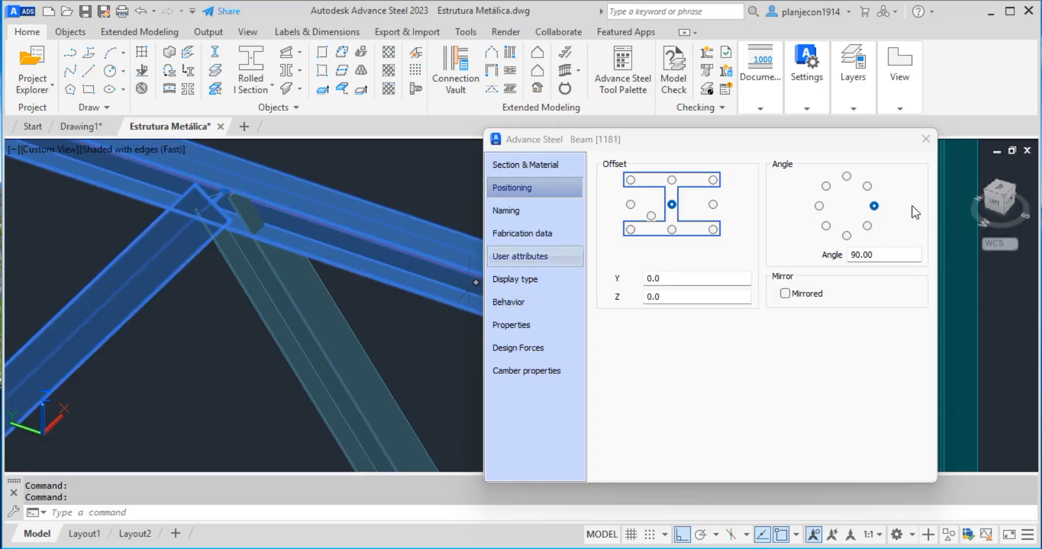
click(926, 139)
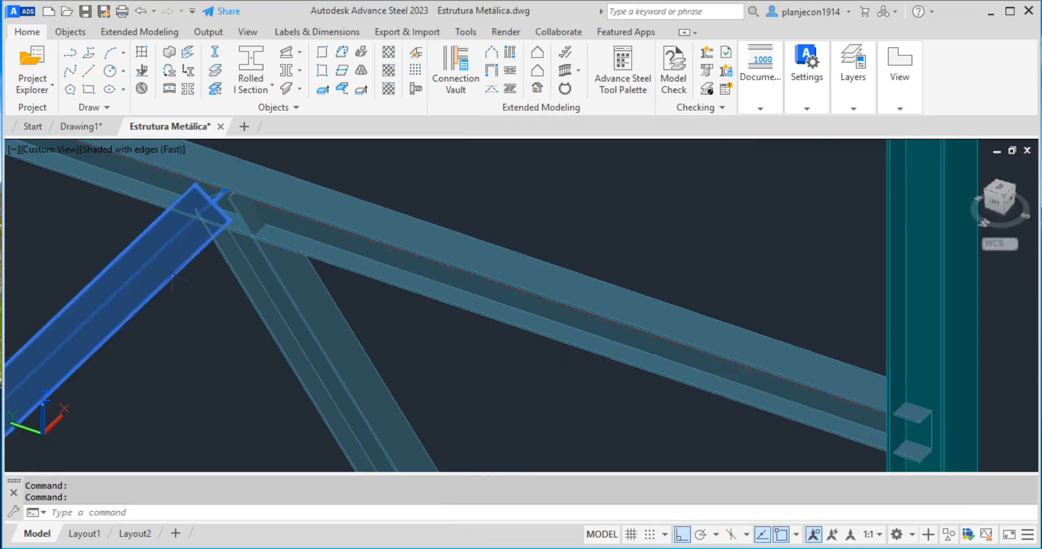
Set the left-hand diagonal brace's offset to the section centre and its rotation angle to 90
double_click(141, 272)
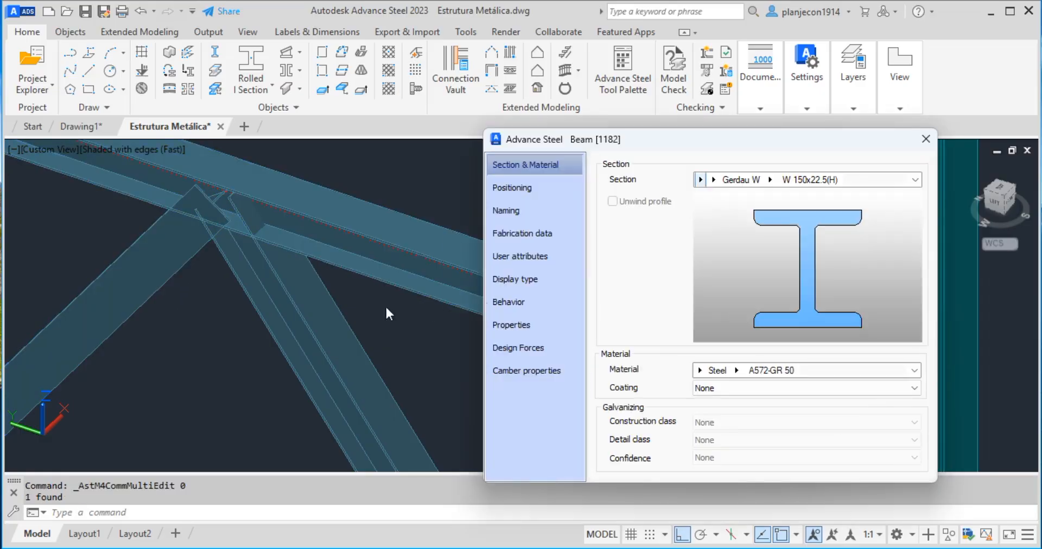
click(523, 189)
click(672, 204)
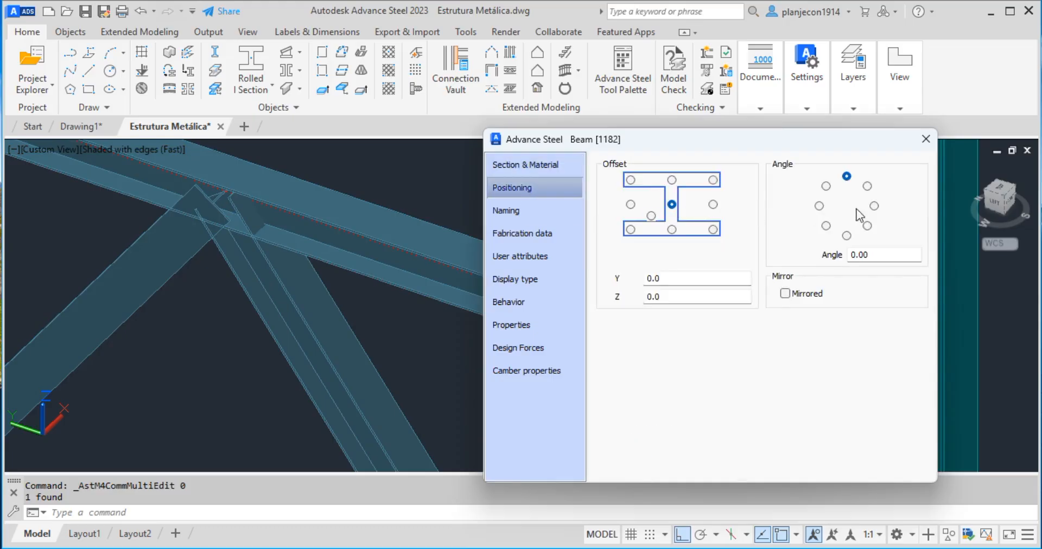
click(873, 206)
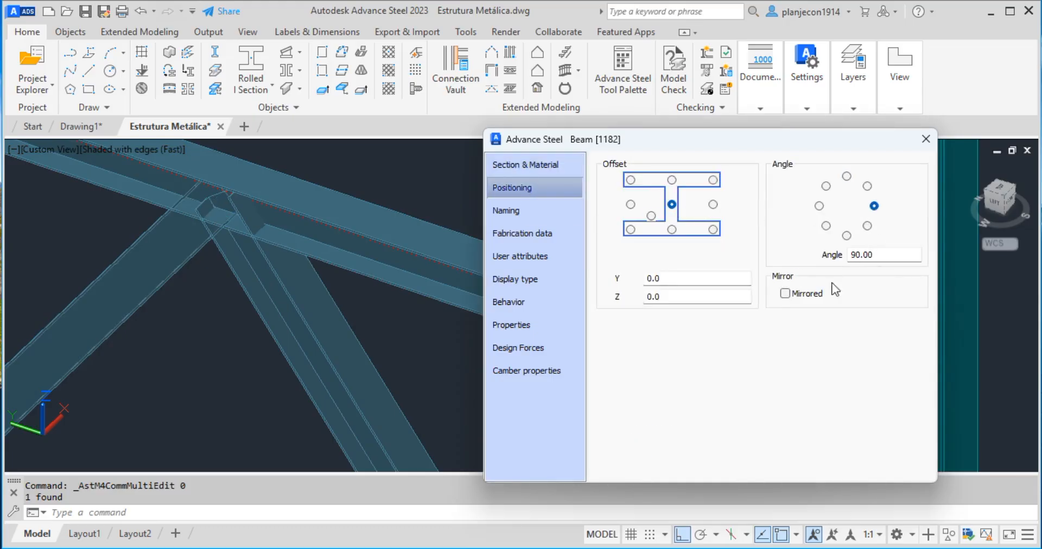
click(925, 140)
Examine both rotated braces from several sides where they overlap each other and the horizontal beam
scroll(388, 323, down, 2)
shift+middle_drag(325, 337, 439, 272)
scroll(324, 280, up, 3)
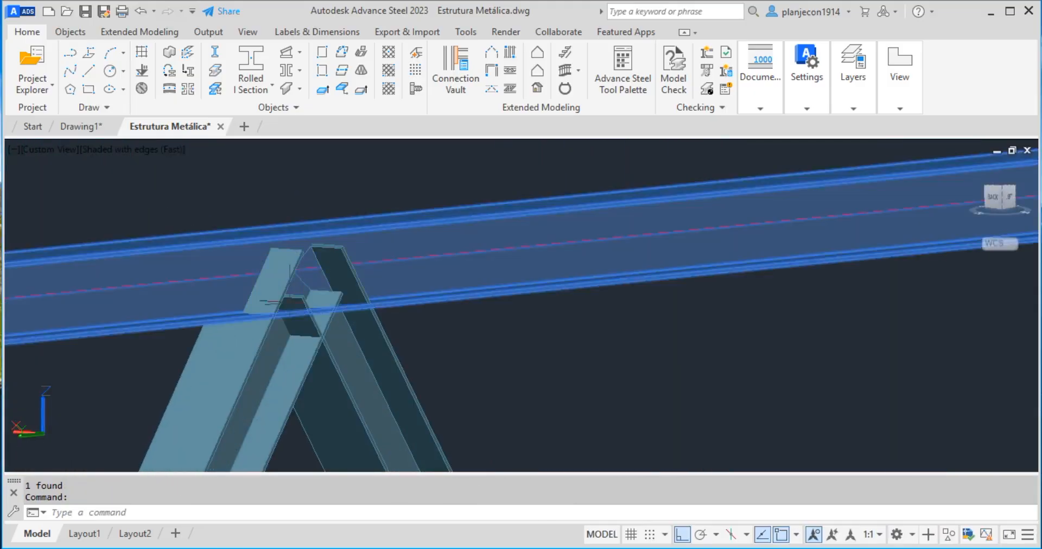
scroll(326, 297, down, 4)
shift+middle_drag(326, 297, 380, 325)
scroll(356, 317, down, 4)
shift+middle_drag(453, 321, 374, 342)
scroll(463, 288, up, 5)
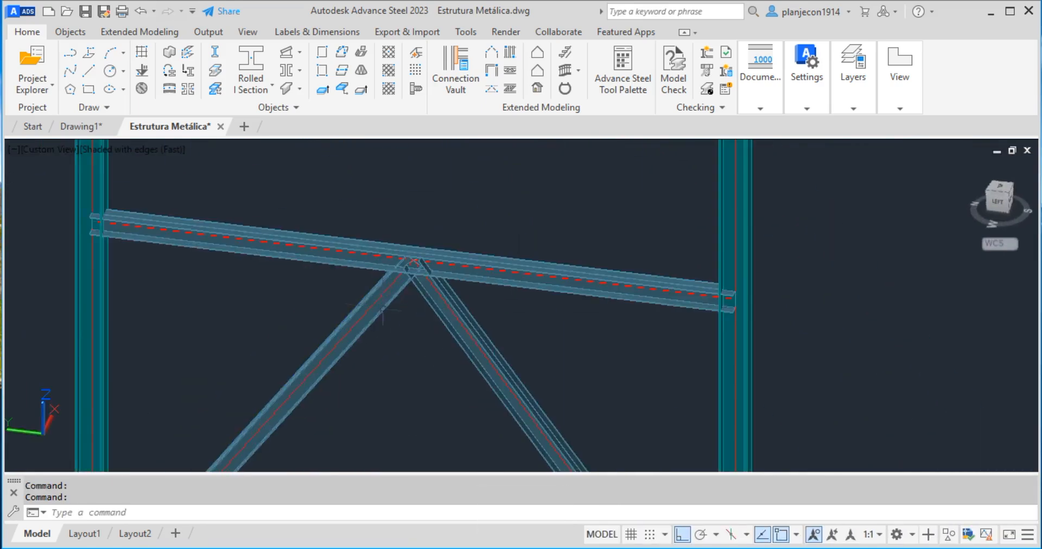
scroll(463, 288, up, 2)
middle_drag(493, 299, 255, 306)
scroll(250, 298, down, 3)
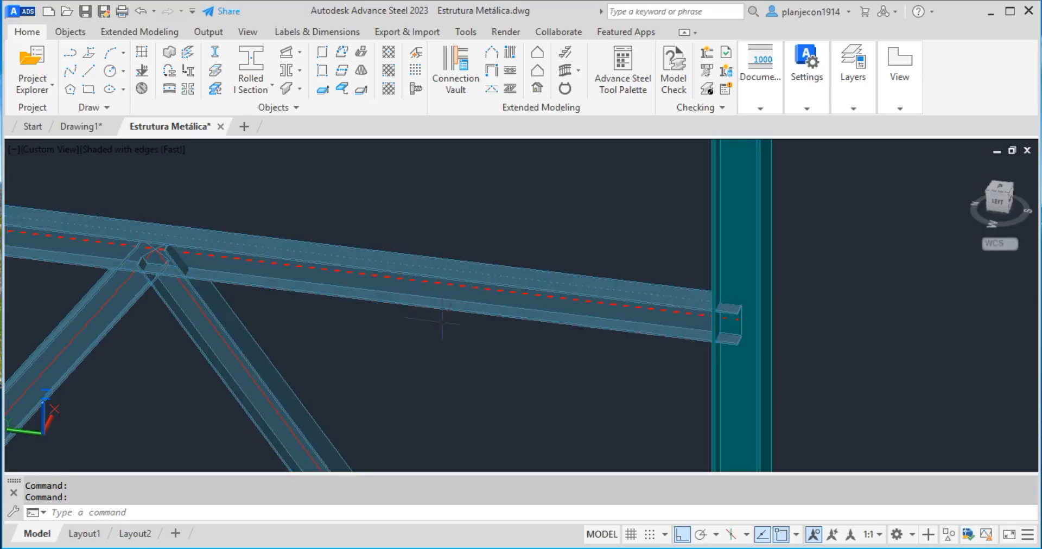
Open the Advance Steel Tool Palette and show its Features tools
click(442, 96)
click(765, 81)
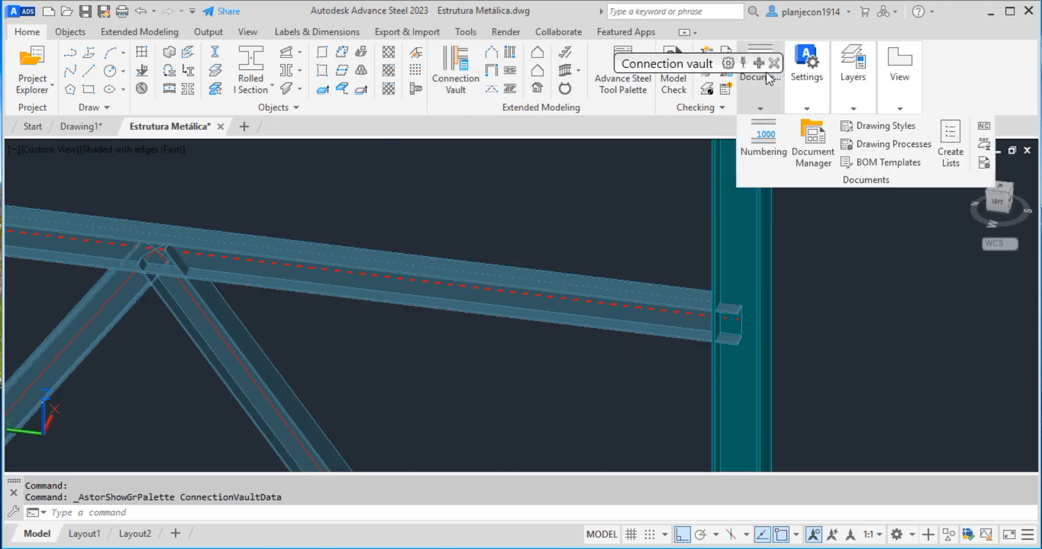
click(619, 76)
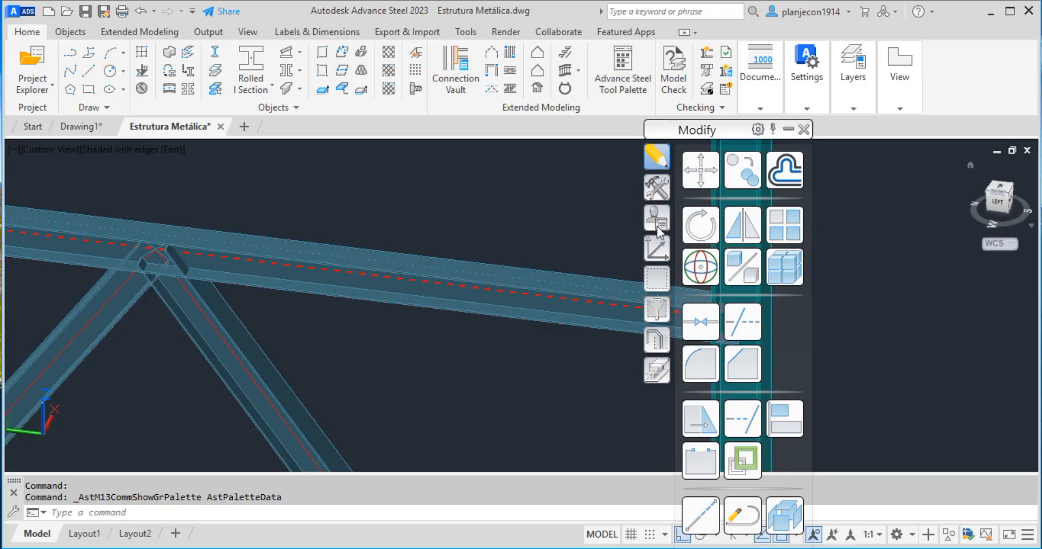
click(656, 188)
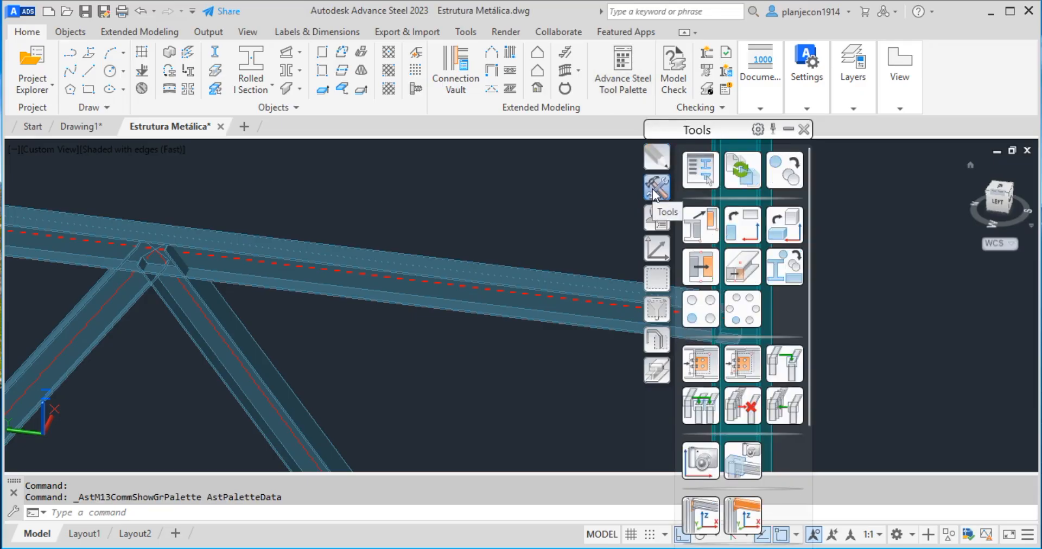
click(656, 379)
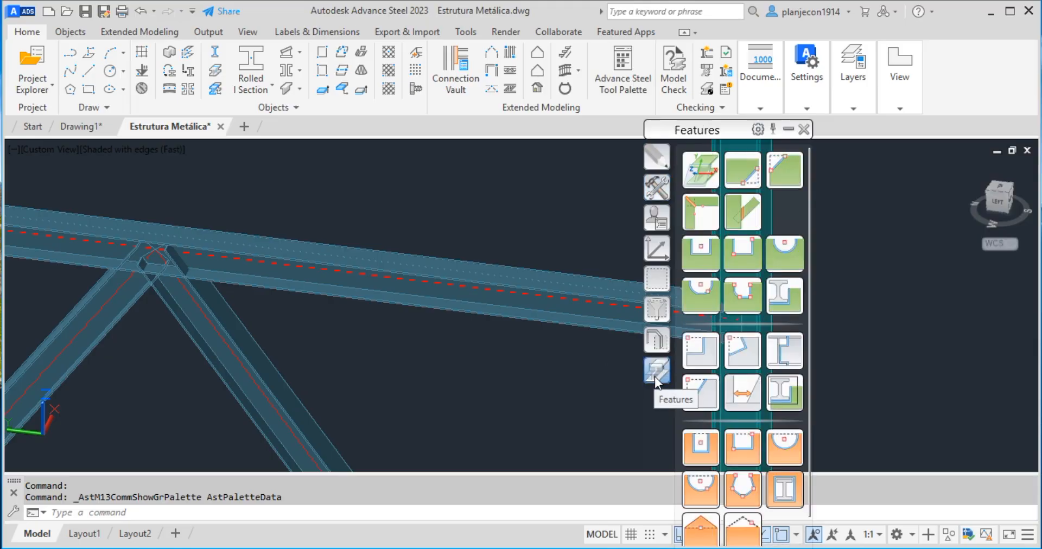
Saw cut the right-hand diagonal brace against the horizontal beam, keeping the connection's default properties
click(751, 224)
middle_drag(279, 307, 394, 316)
scroll(393, 317, up, 2)
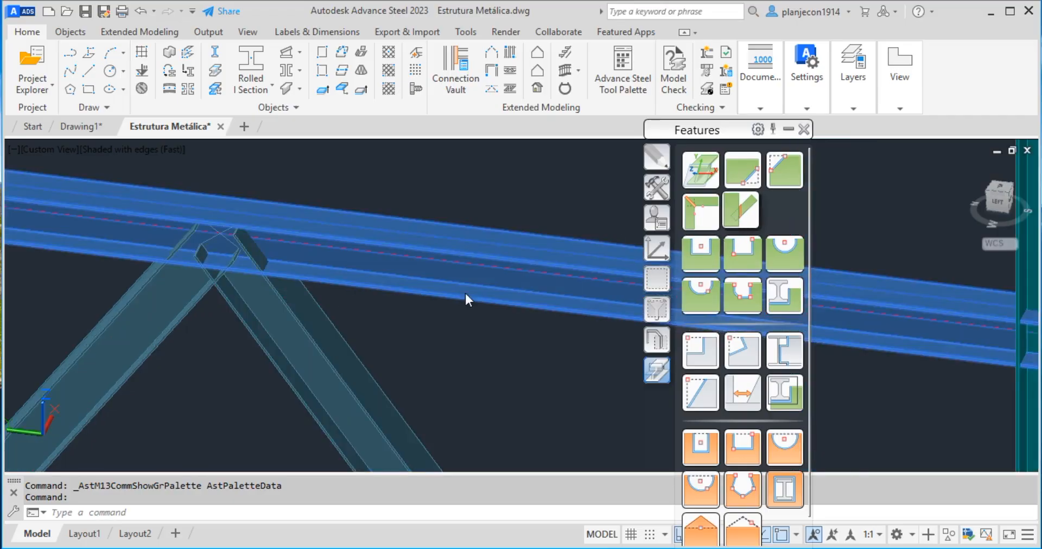
click(744, 215)
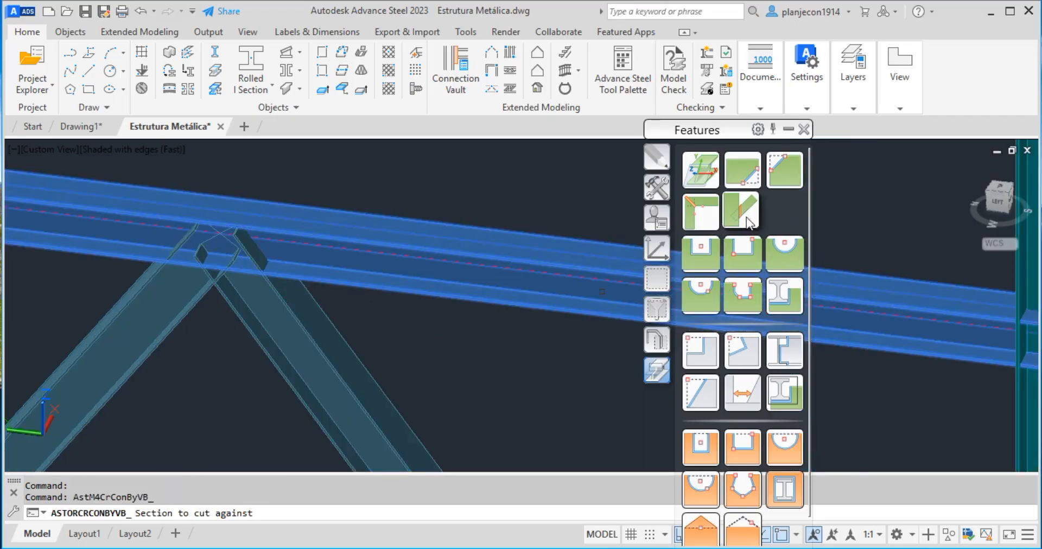
click(747, 217)
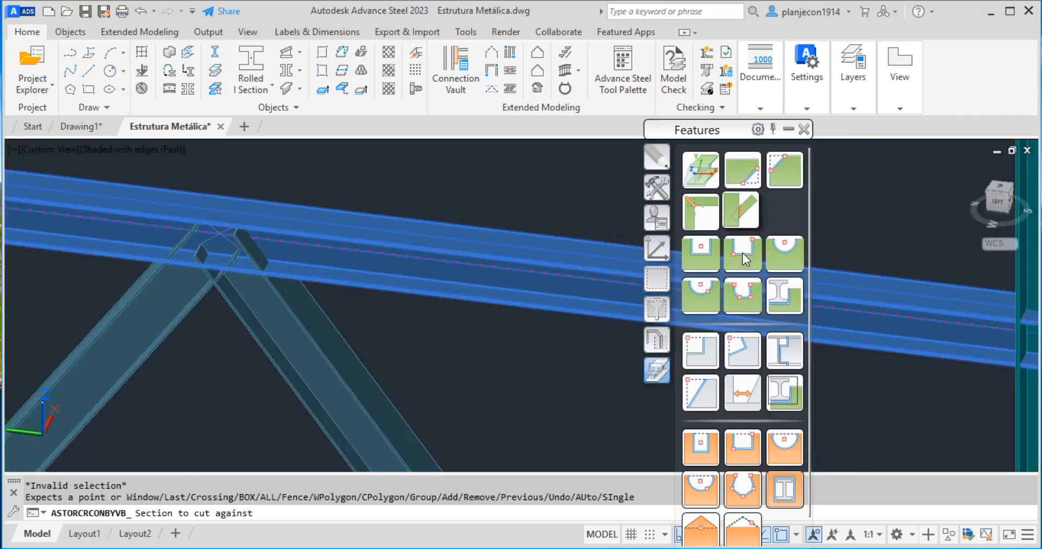
click(397, 288)
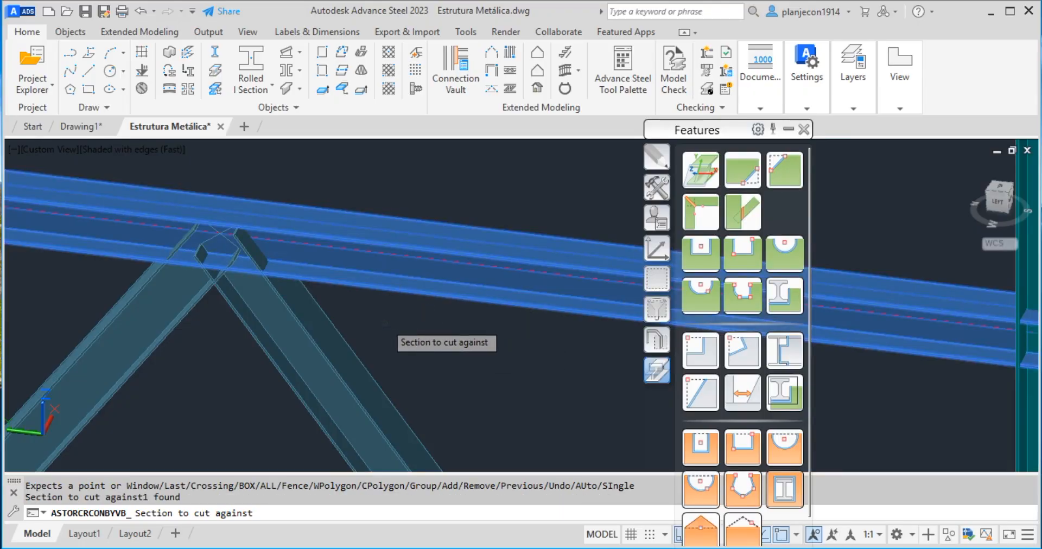
key(Return)
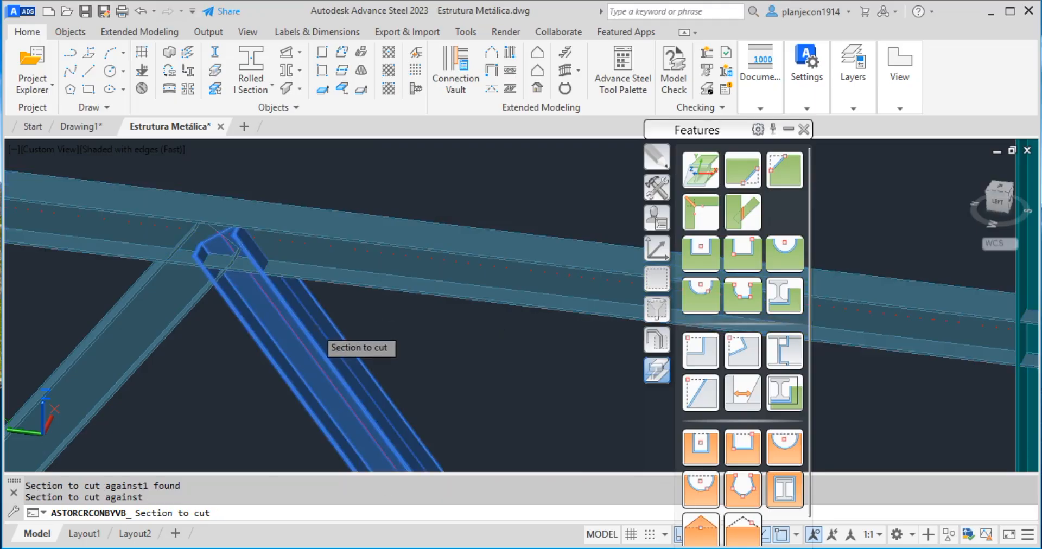
click(319, 328)
key(Return)
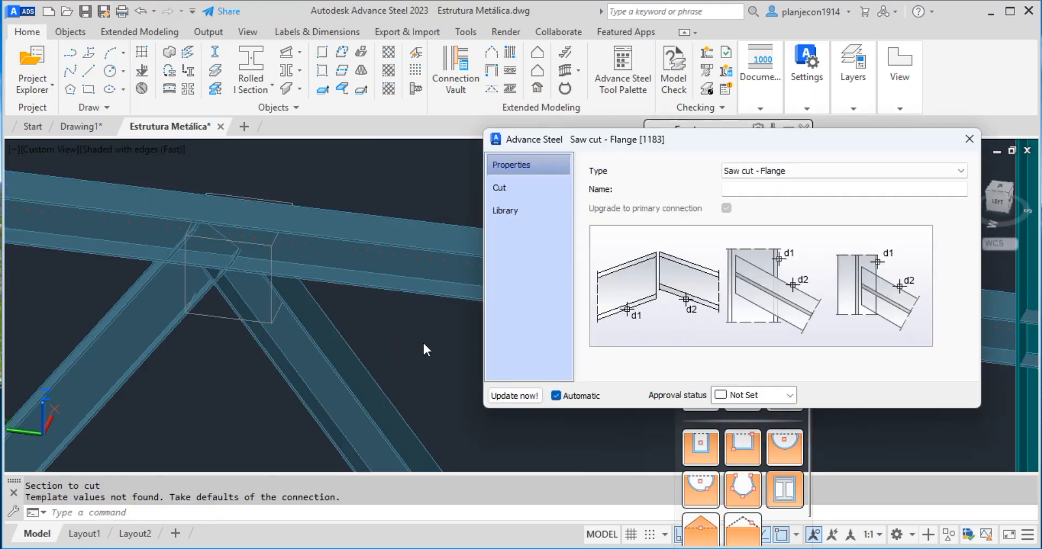
click(969, 139)
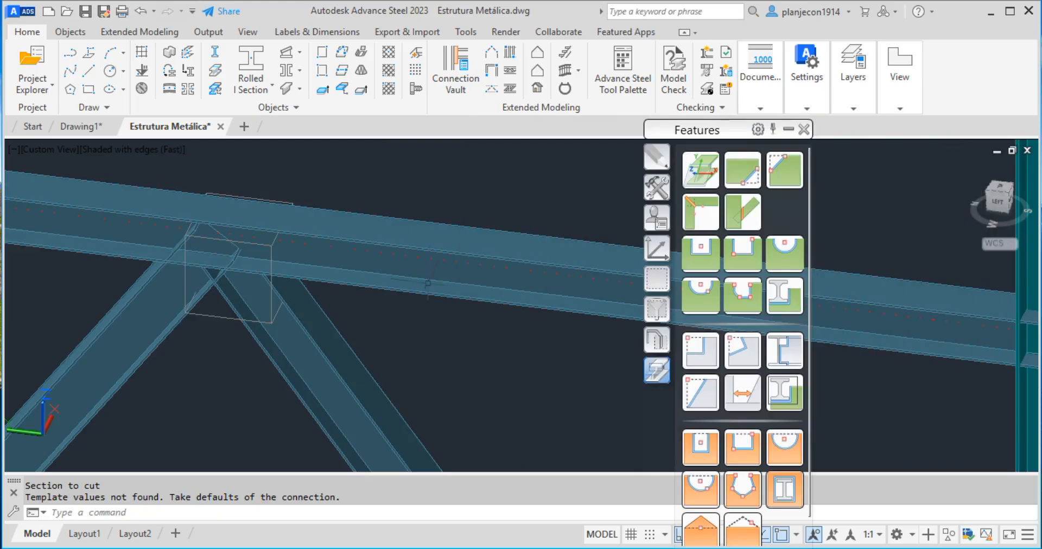
Inspect the trimmed brace end at the beam and check the properties of the saw cut and the brace
mouse_move(238, 255)
shift+middle_down()
mouse_move(379, 247)
mouse_move(231, 275)
shift+middle_up()
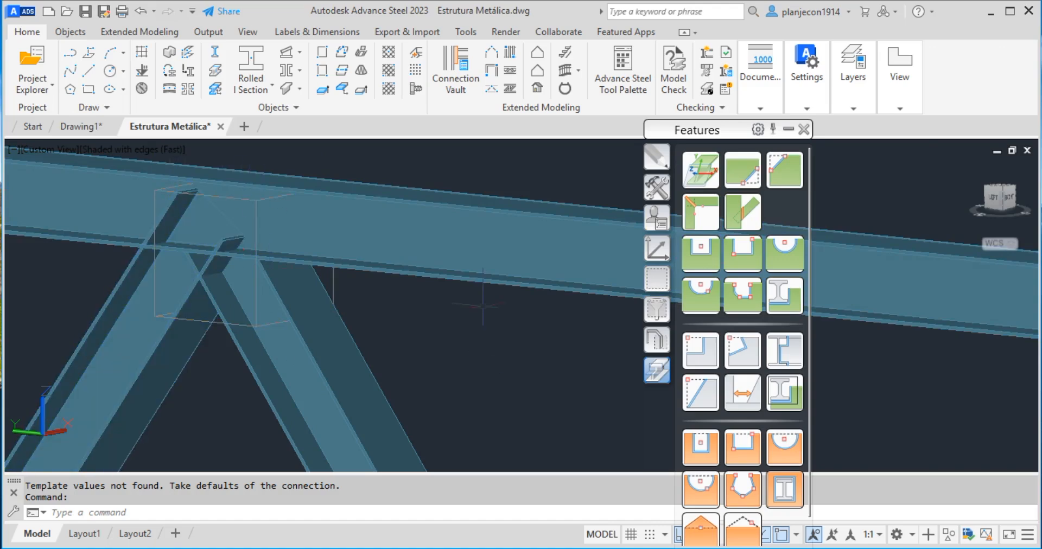
scroll(480, 293, down, 2)
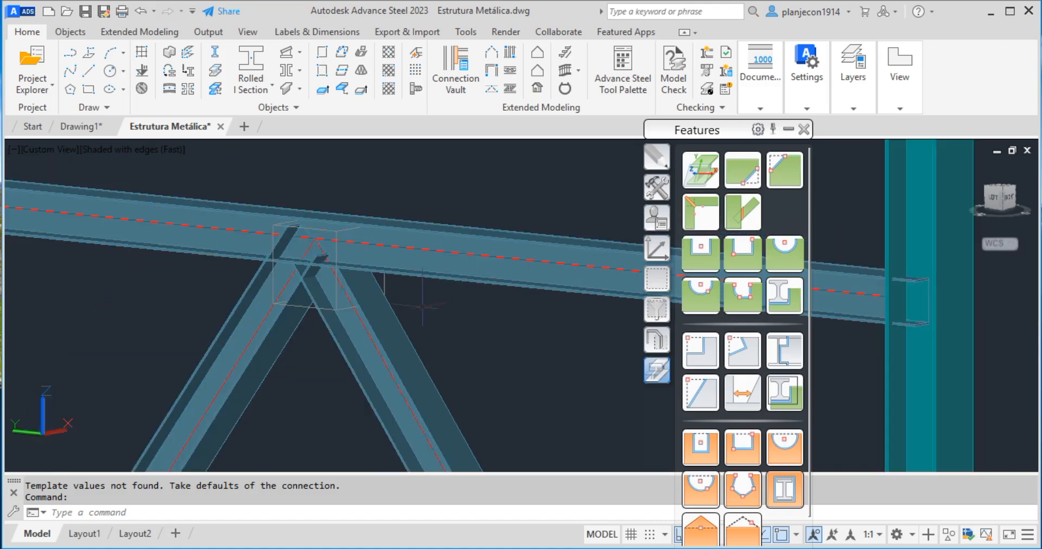
scroll(422, 305, up, 2)
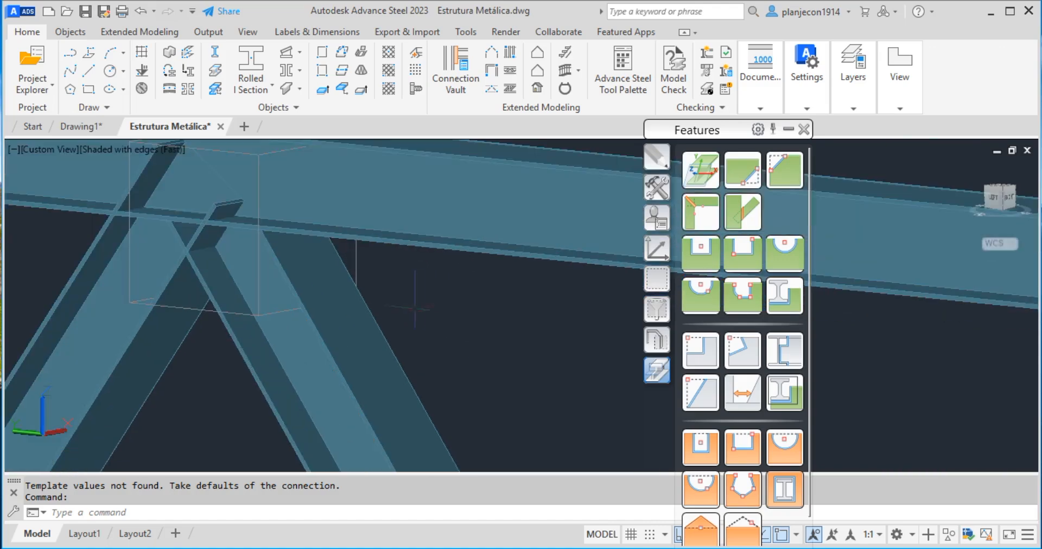
double_click(356, 252)
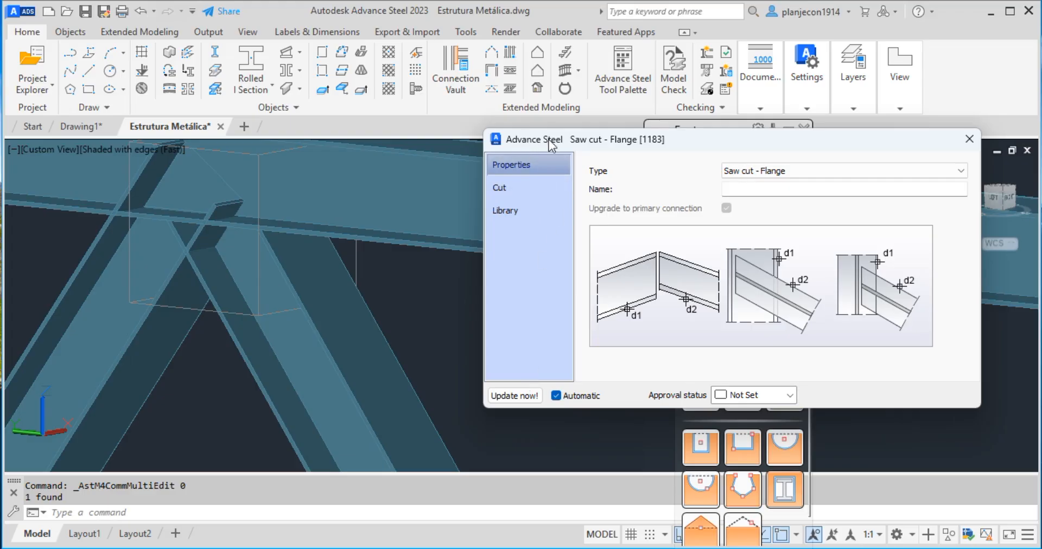
drag(550, 140, 487, 116)
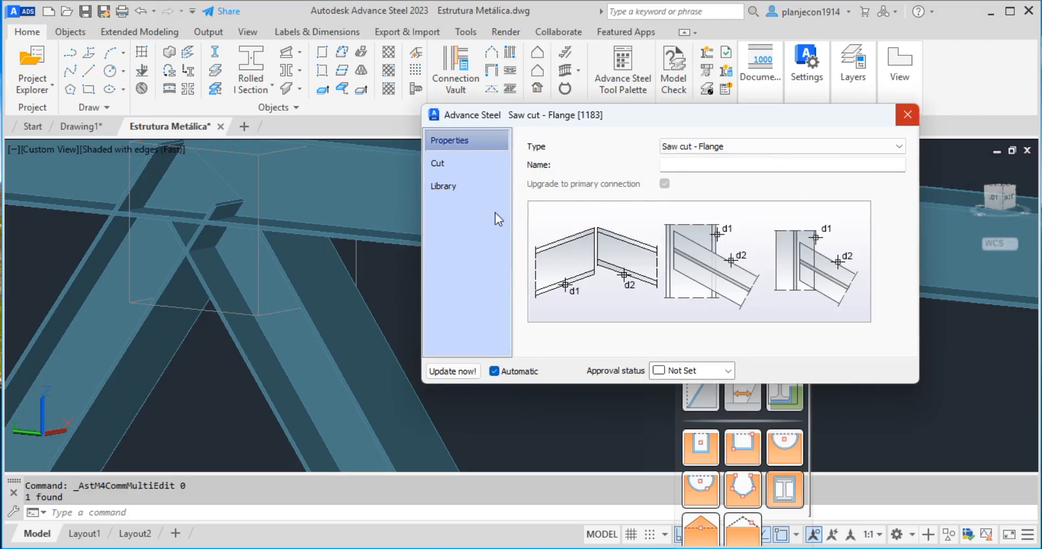
click(908, 114)
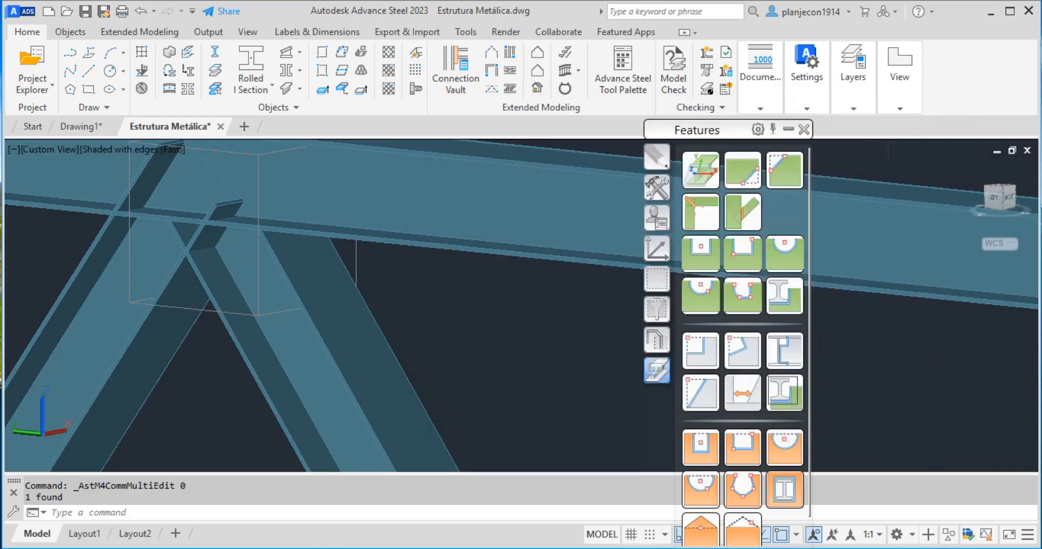
double_click(375, 332)
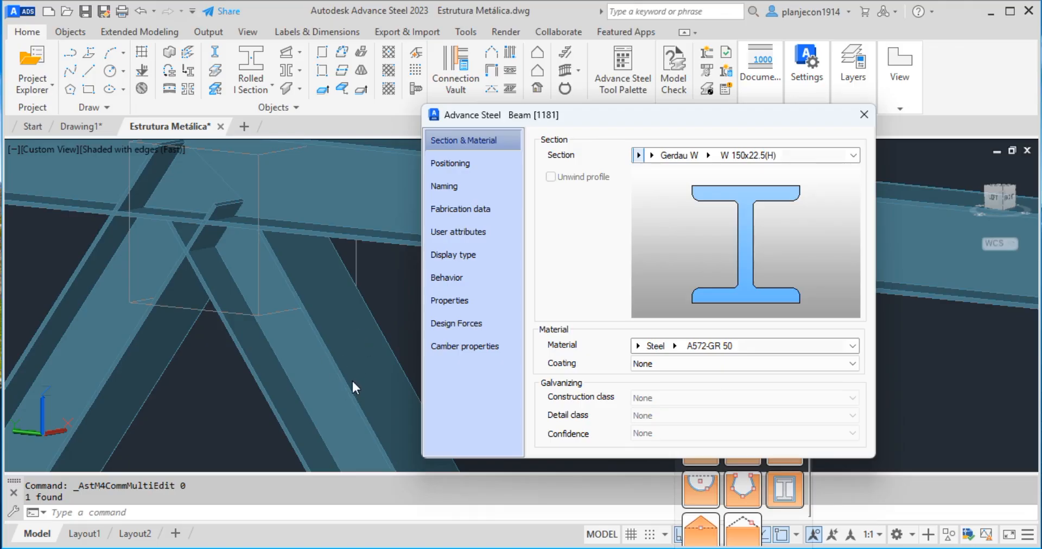
click(867, 114)
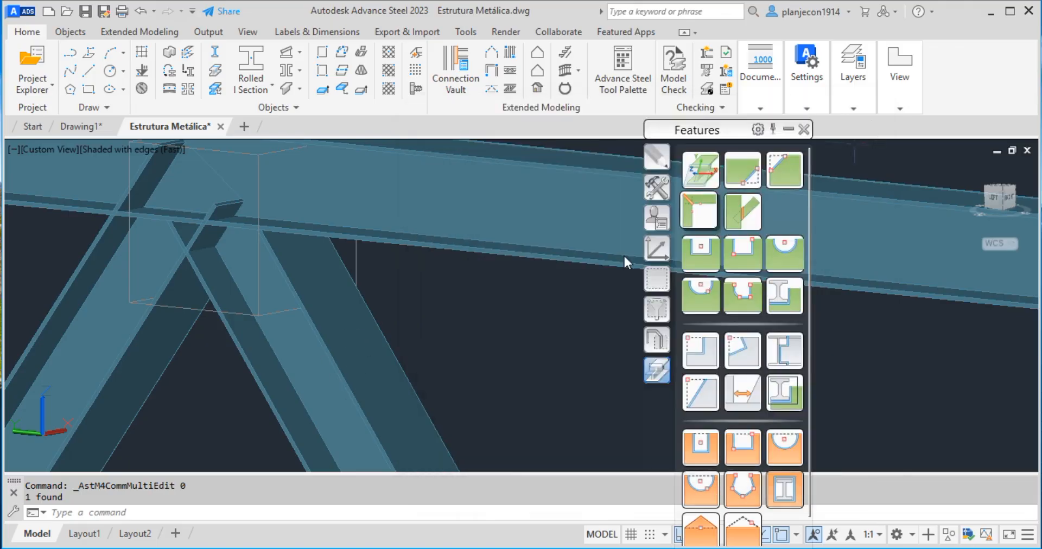
Change the brace connection's type to Saw cut - Web
double_click(356, 252)
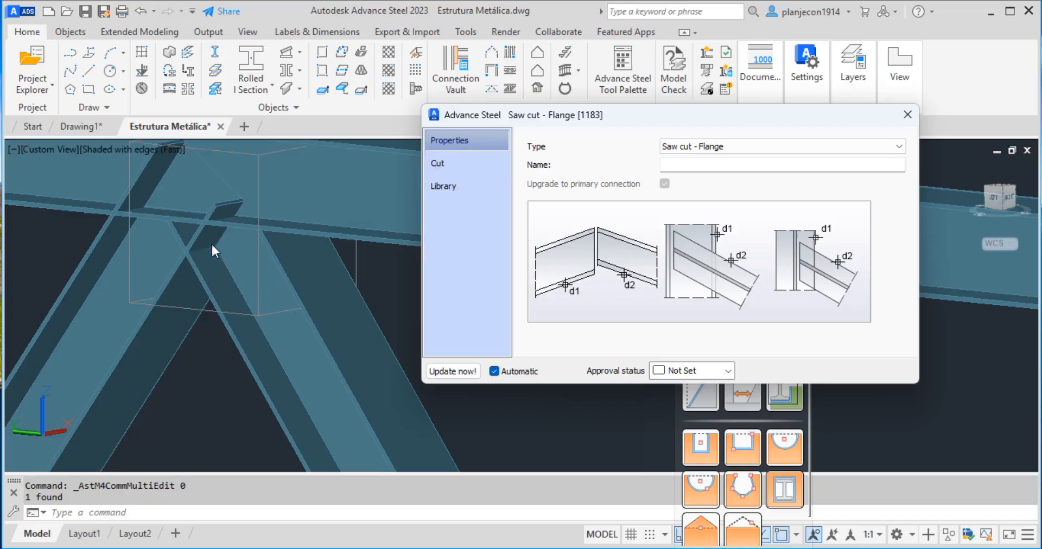
scroll(241, 300, down, 2)
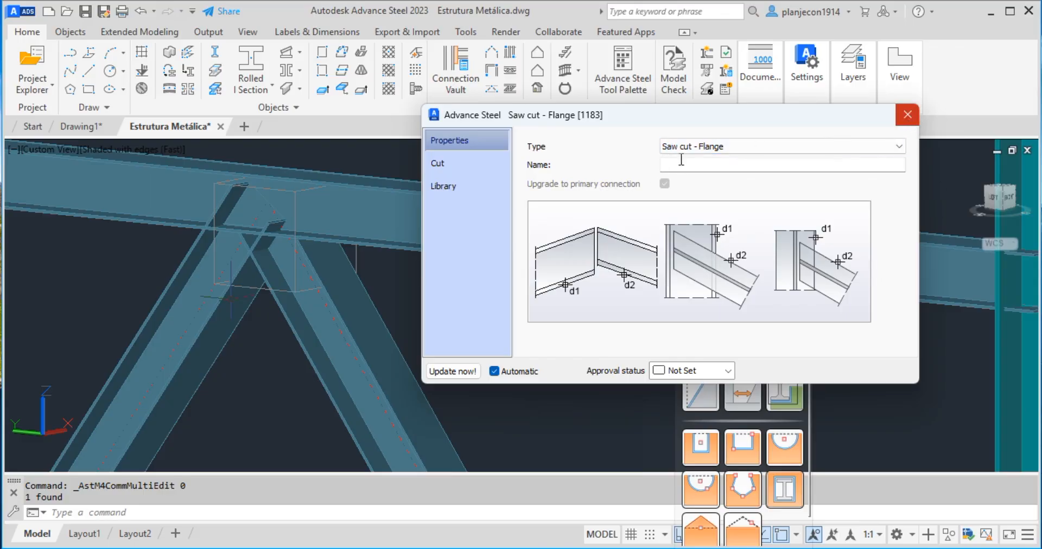
click(716, 152)
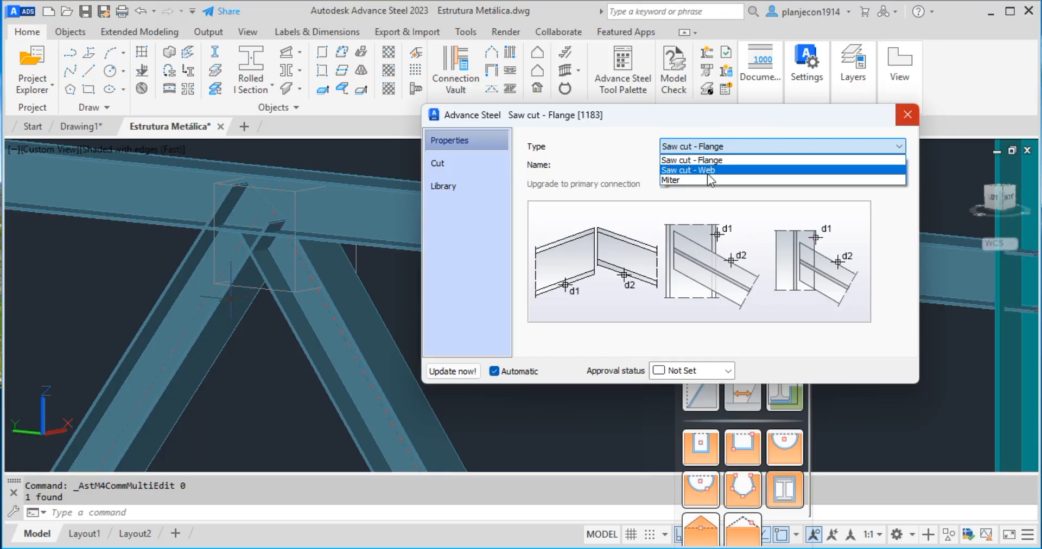
click(706, 172)
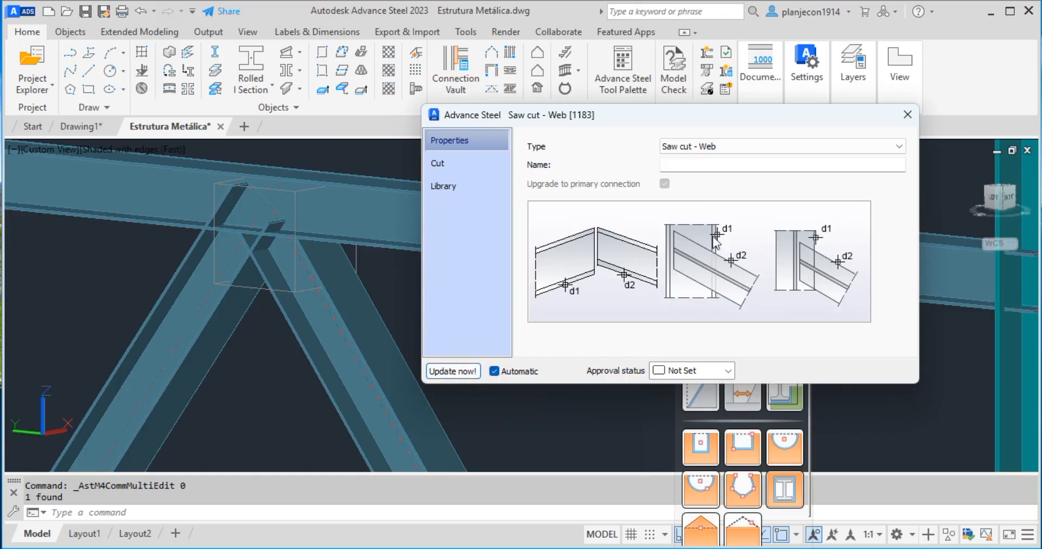
click(906, 115)
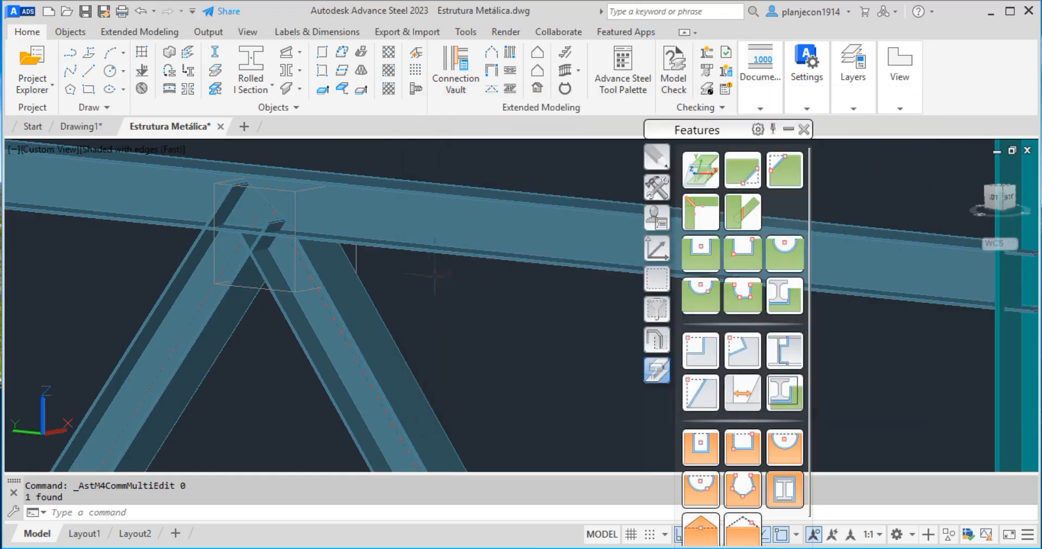
Set the brace connection's type back to Saw cut - Flange
shift+middle_drag(418, 280, 375, 234)
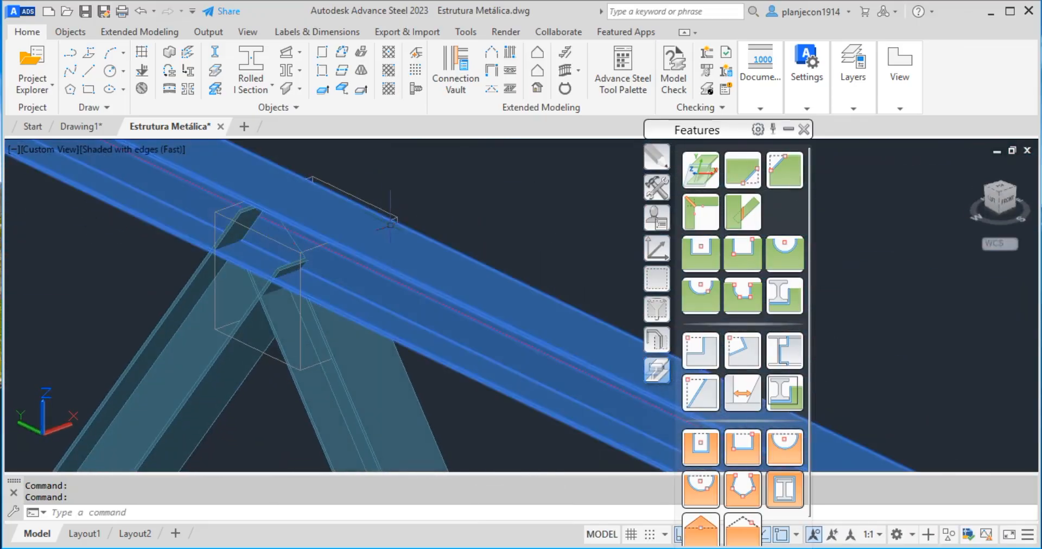
double_click(298, 253)
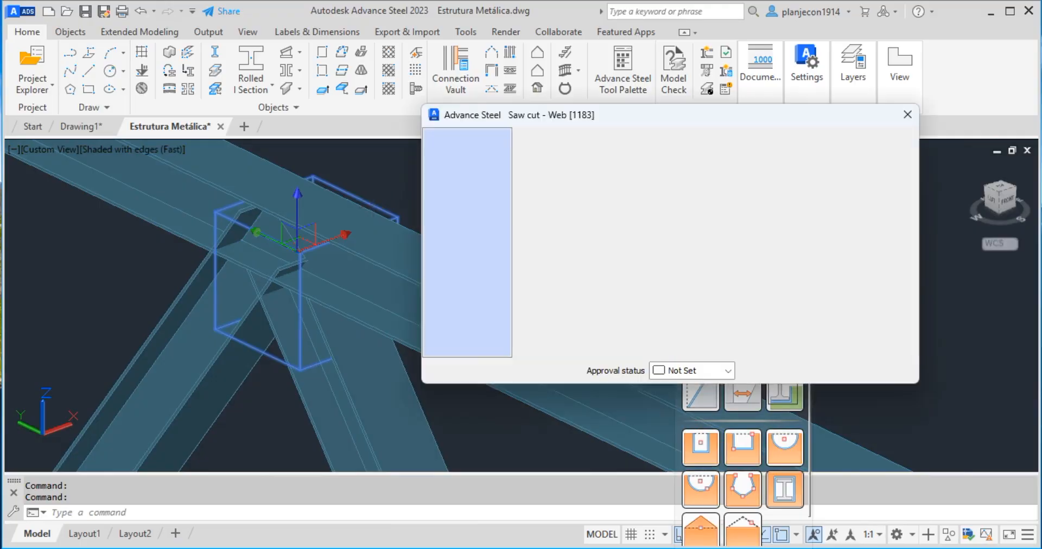
click(759, 147)
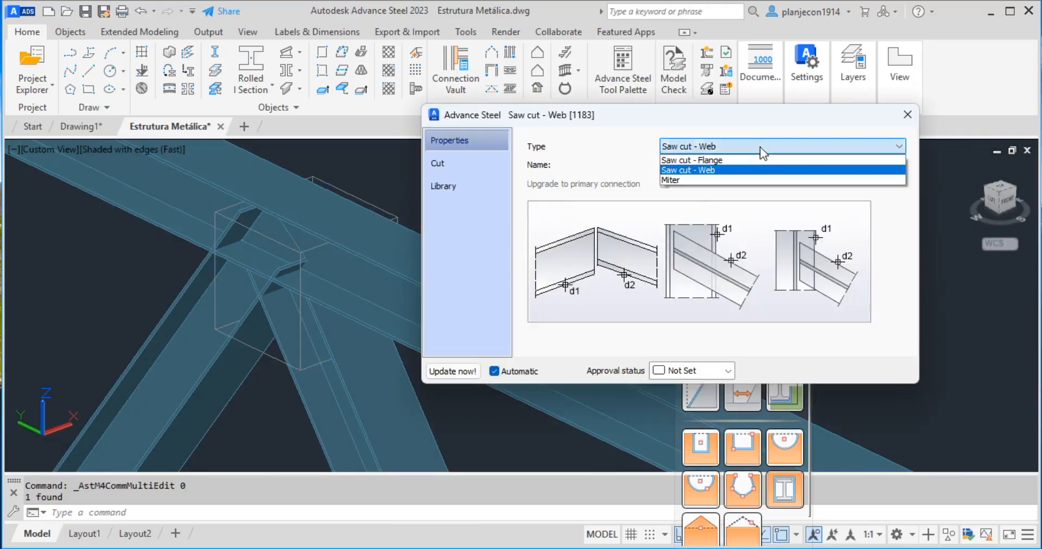
click(706, 158)
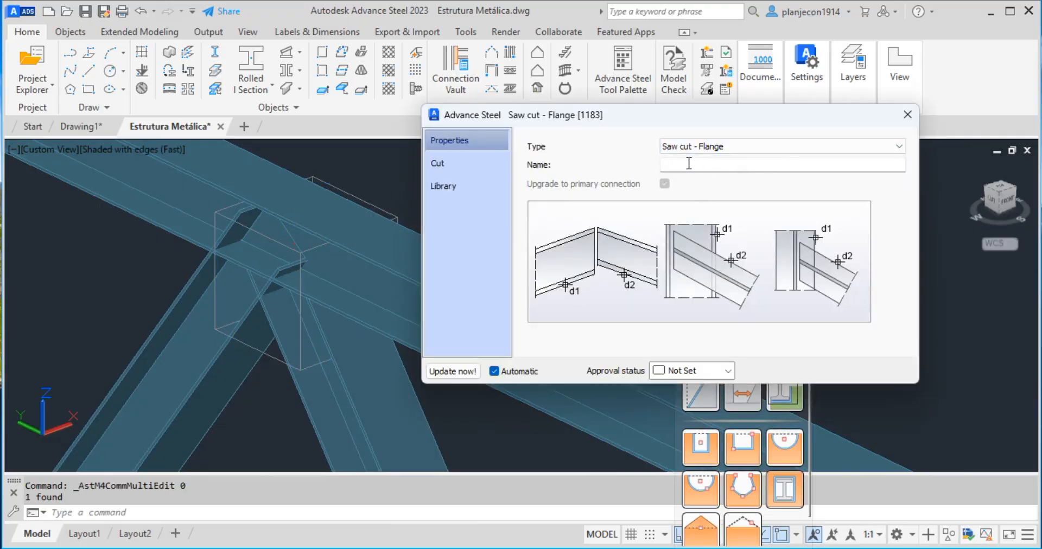
click(907, 114)
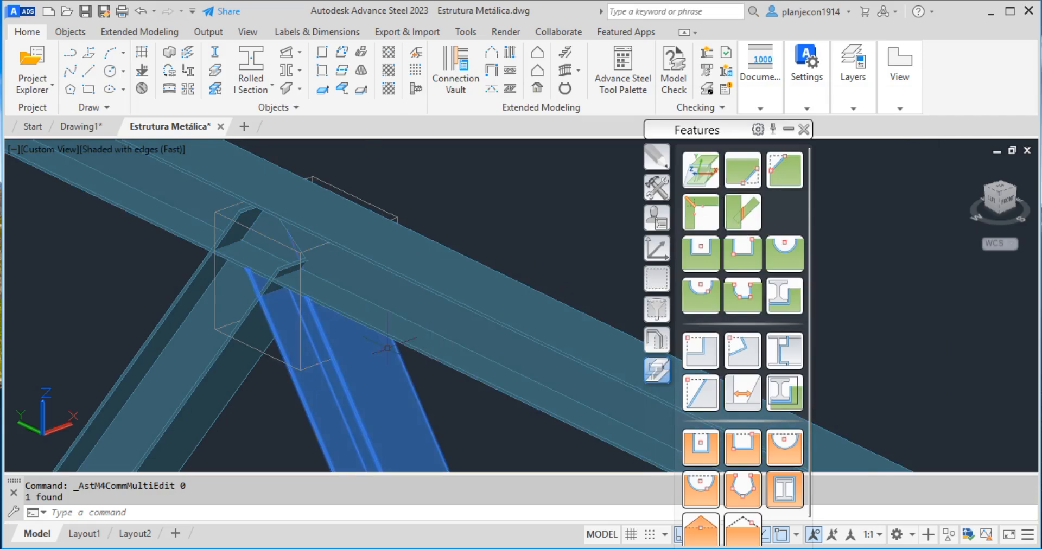
Examine the flange saw cut at the brace joint with its connection properties open, and close them
scroll(387, 348, up, 1)
scroll(410, 270, down, 1)
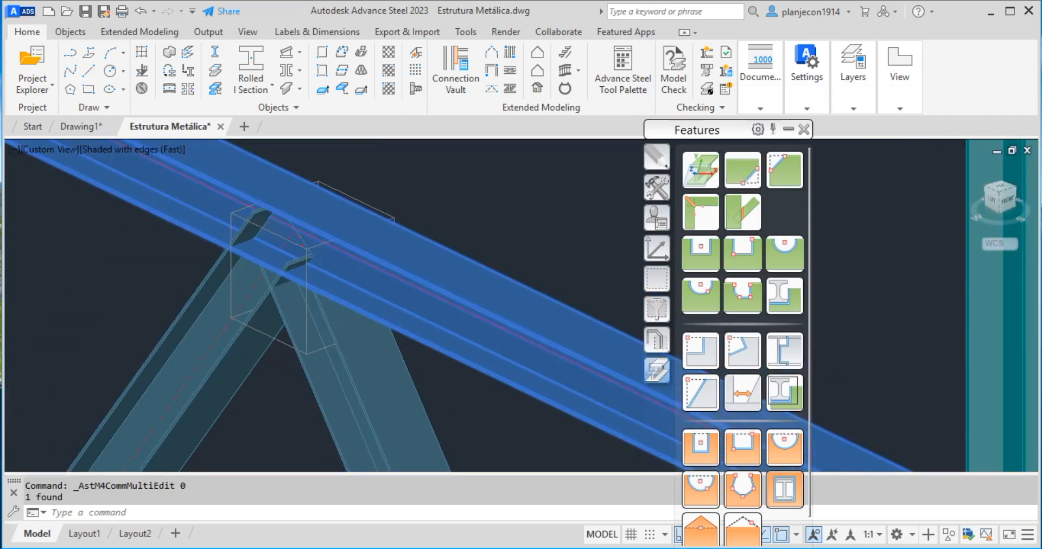
scroll(387, 208, up, 3)
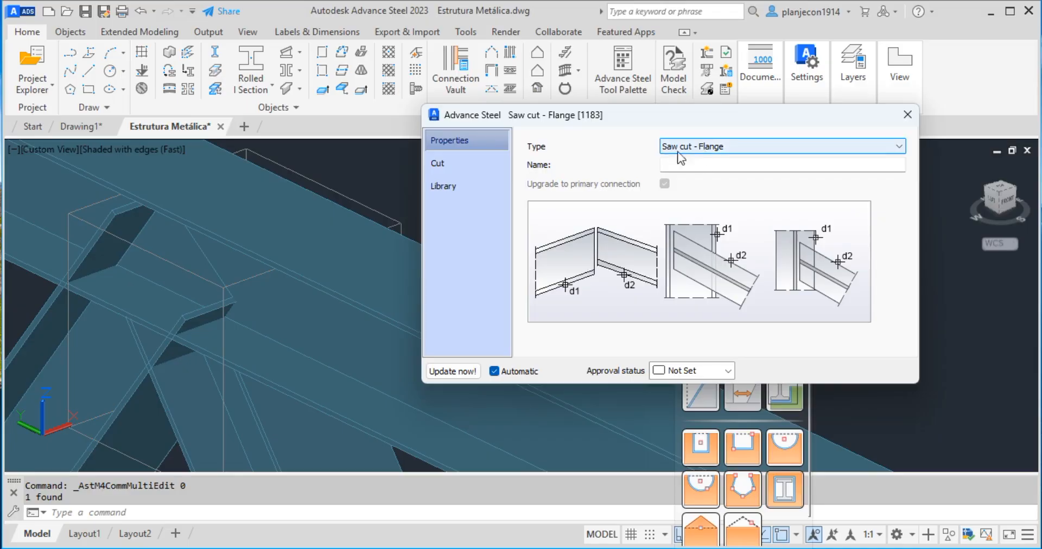
scroll(214, 231, down, 3)
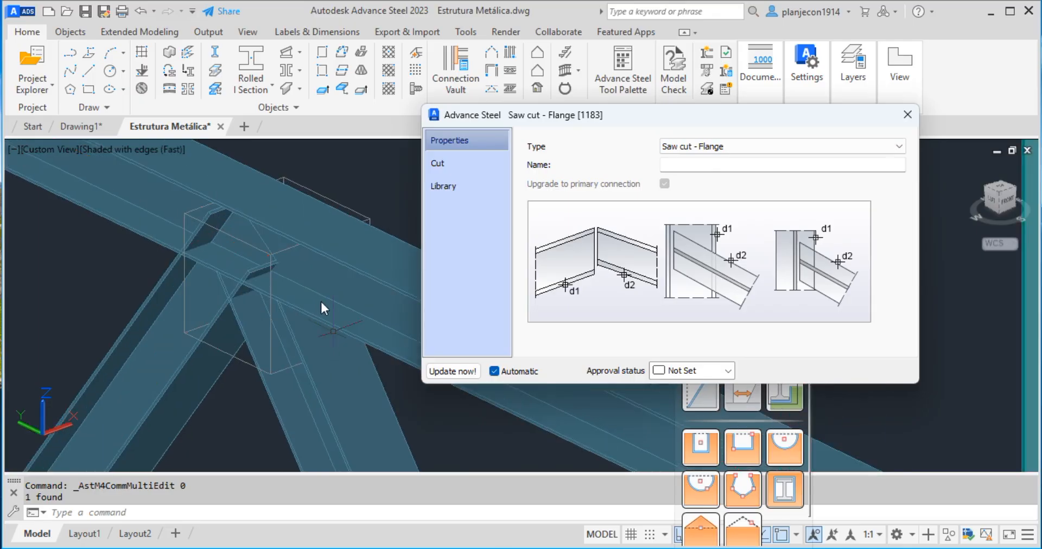
click(285, 227)
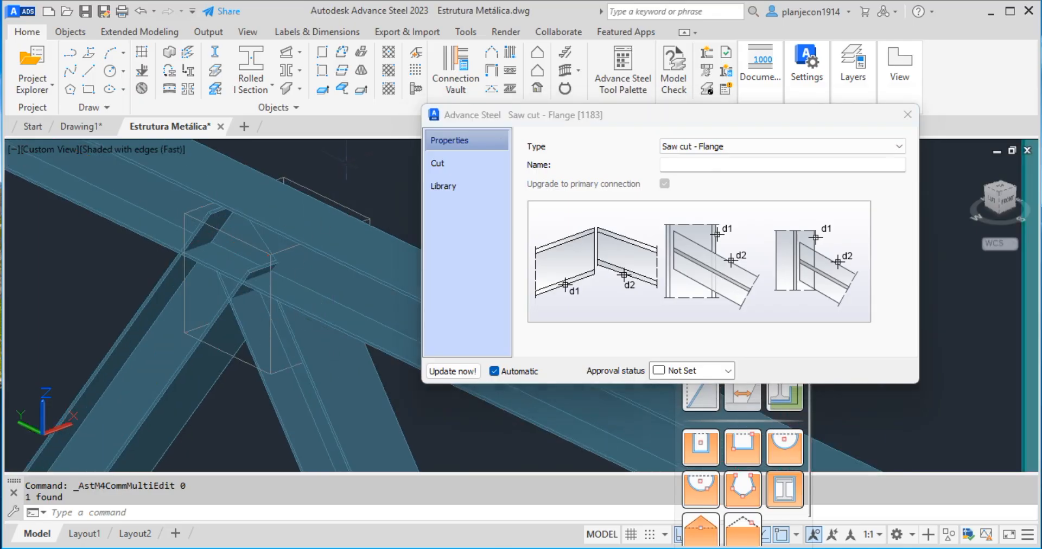
click(908, 114)
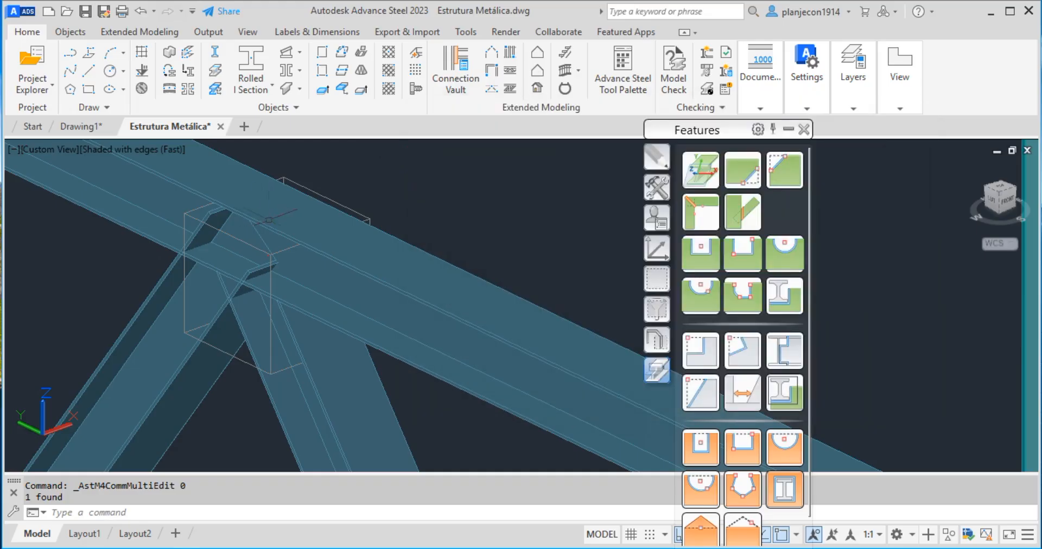
Clear the beam selection and examine the brace ends and horizontal beam up close from the front
scroll(269, 220, up, 1)
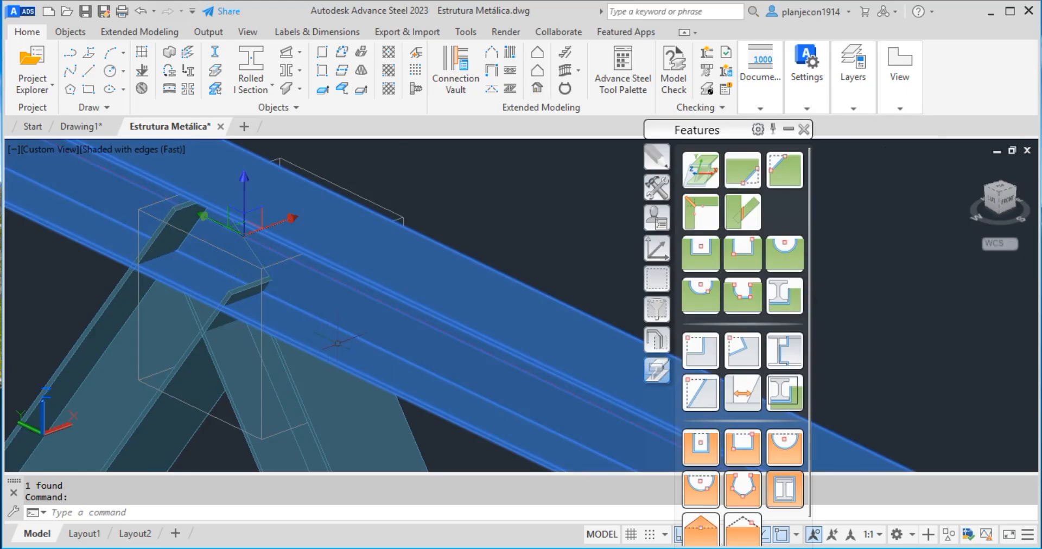
key(Escape)
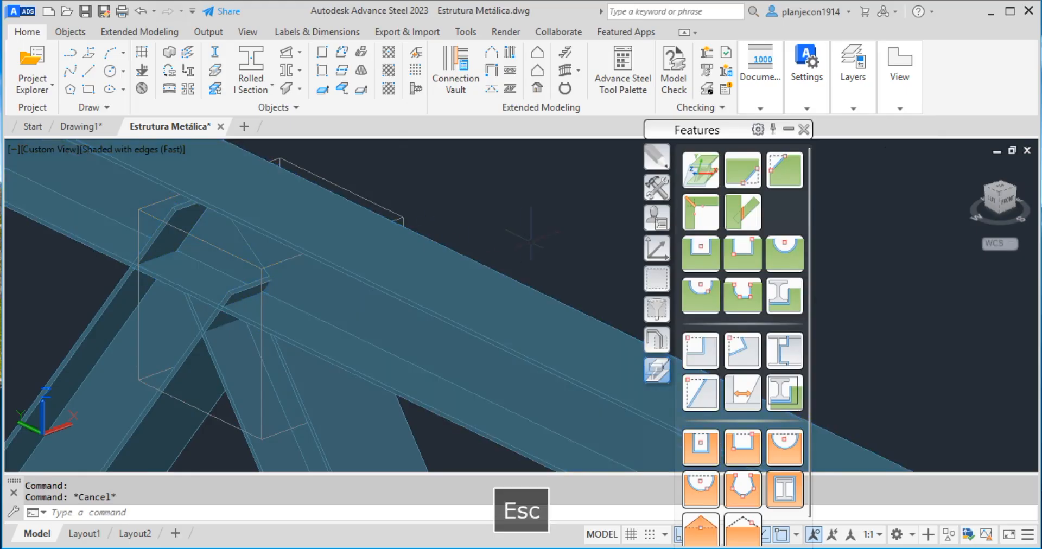
shift+middle_drag(384, 297, 337, 272)
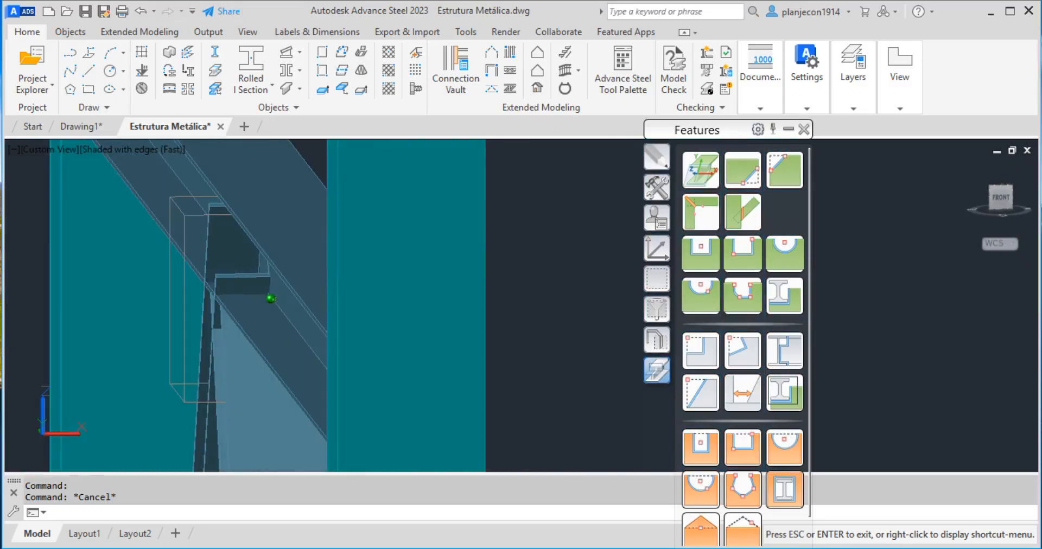
scroll(240, 204, up, 5)
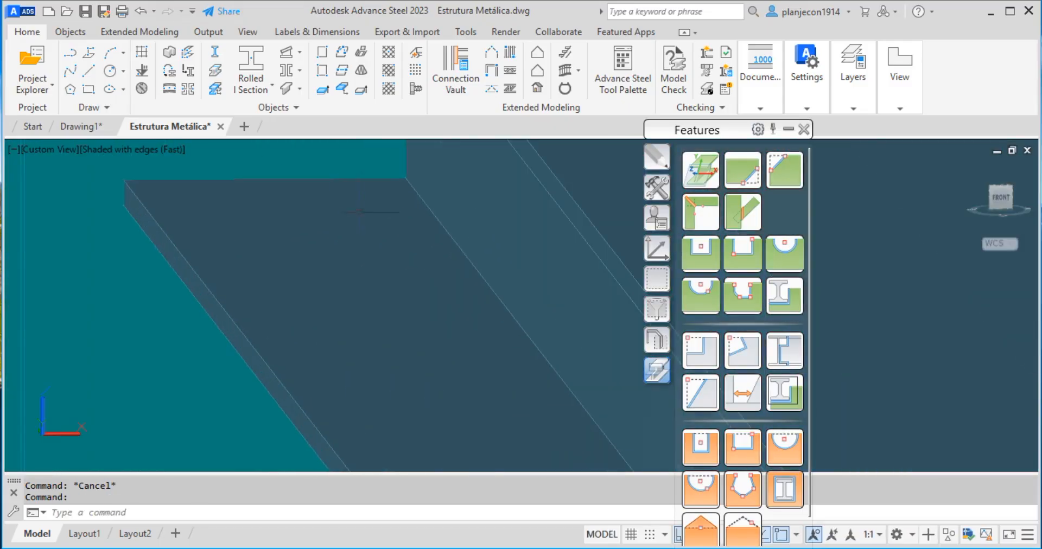
scroll(412, 172, down, 4)
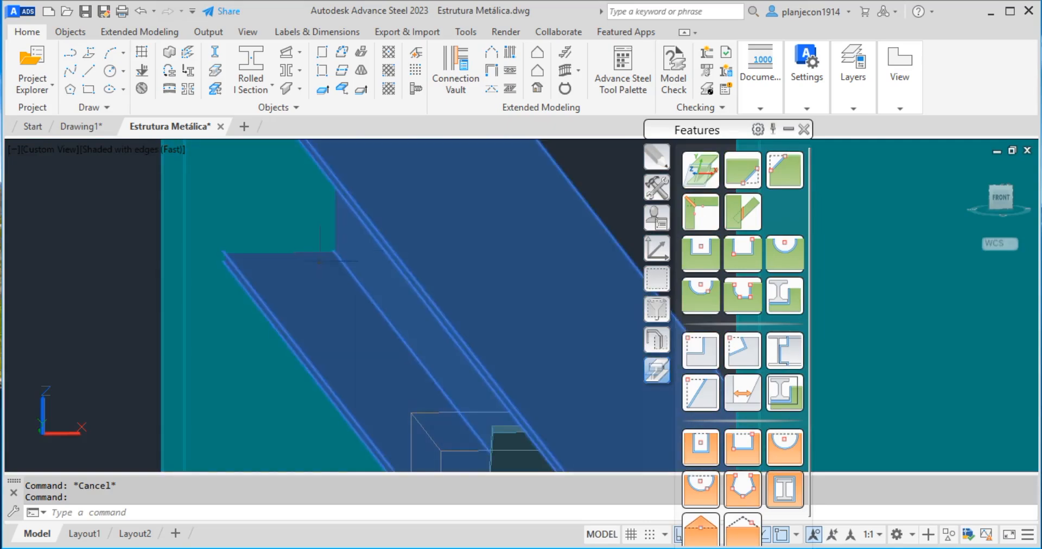
Trim the remaining diagonal brace against the horizontal beam with Cut at object, using a Saw cut - Flange connection
scroll(335, 344, down, 3)
shift+middle_drag(335, 345, 487, 361)
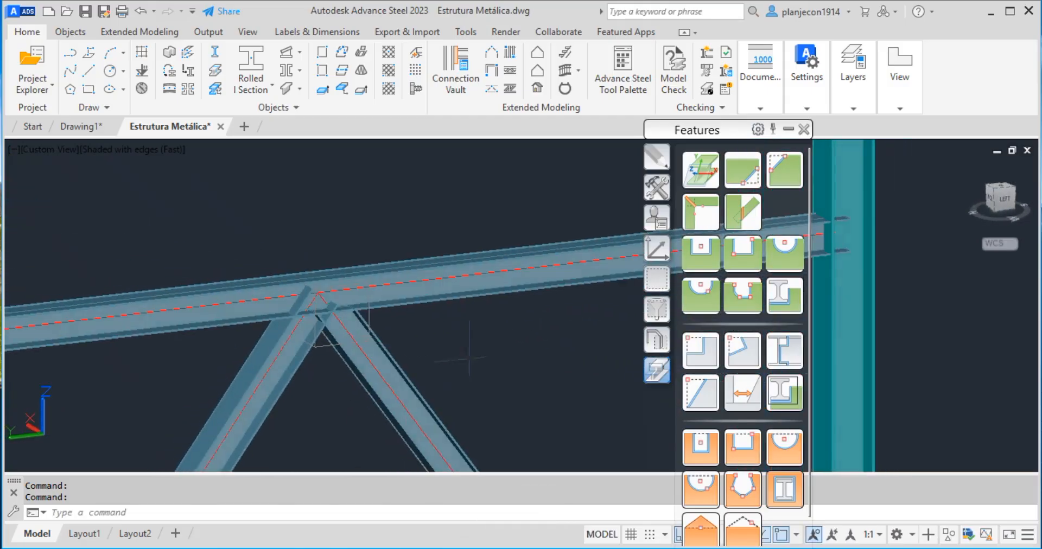
scroll(486, 361, up, 4)
scroll(607, 292, down, 3)
scroll(606, 292, up, 3)
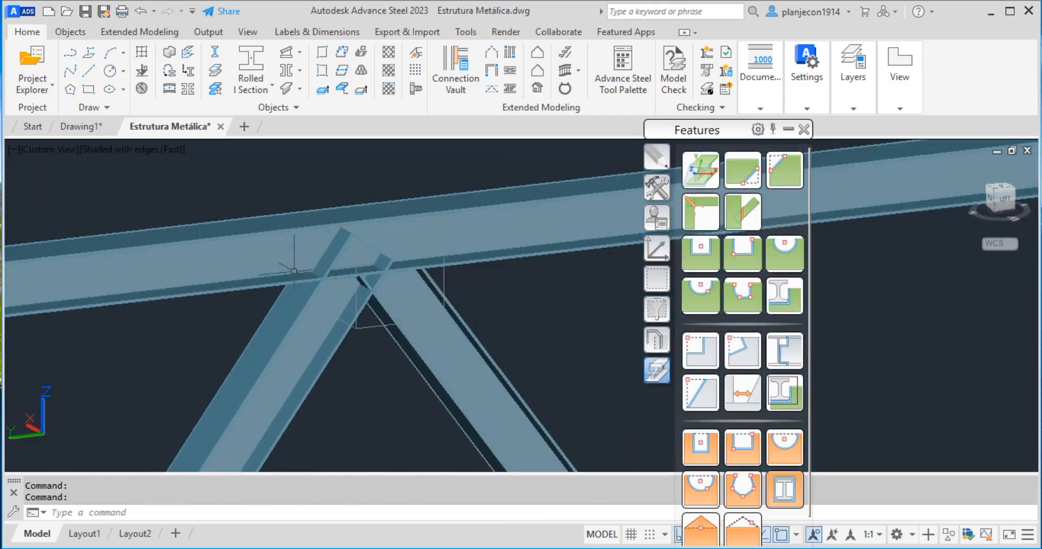
click(716, 241)
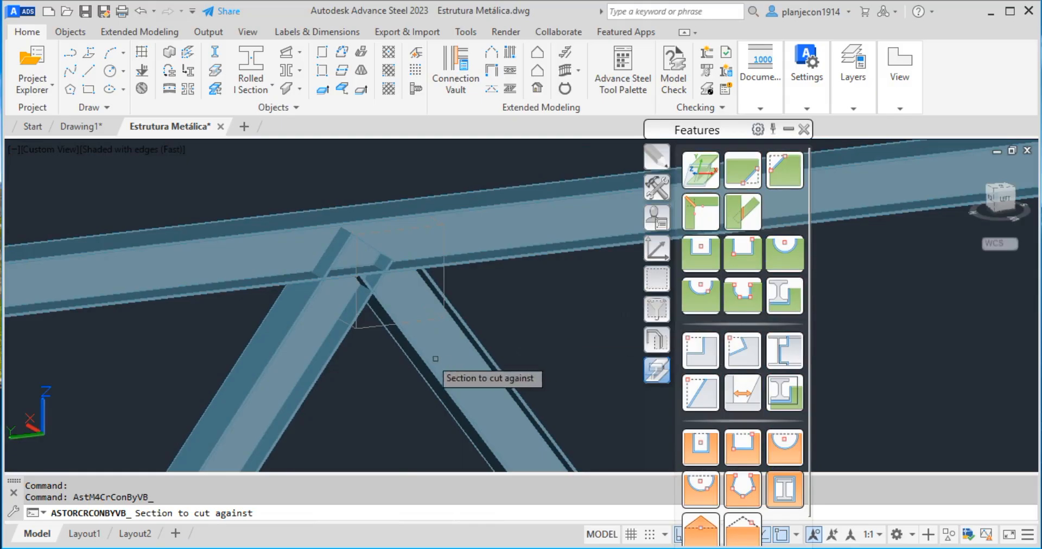
click(222, 289)
key(Return)
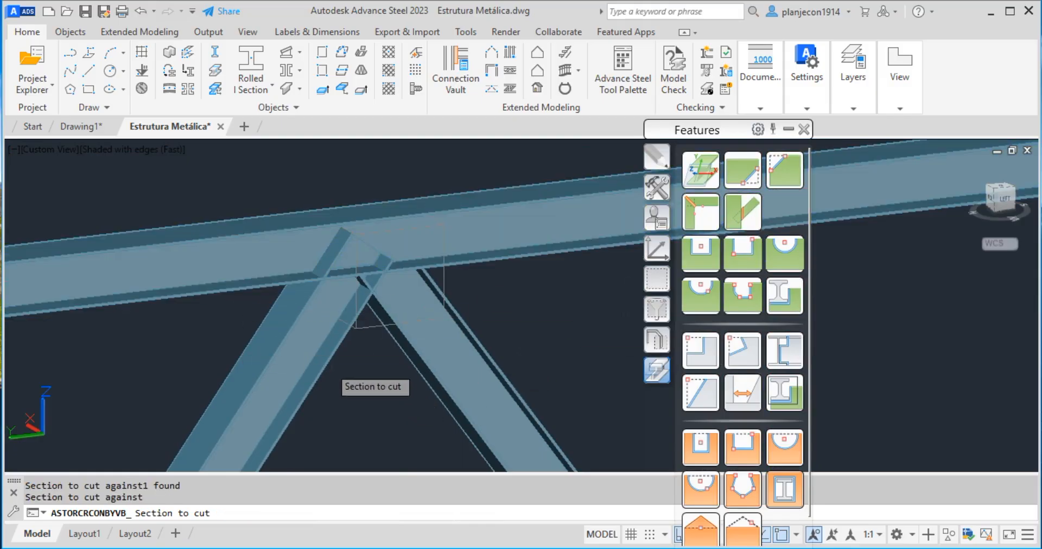
click(333, 369)
key(Return)
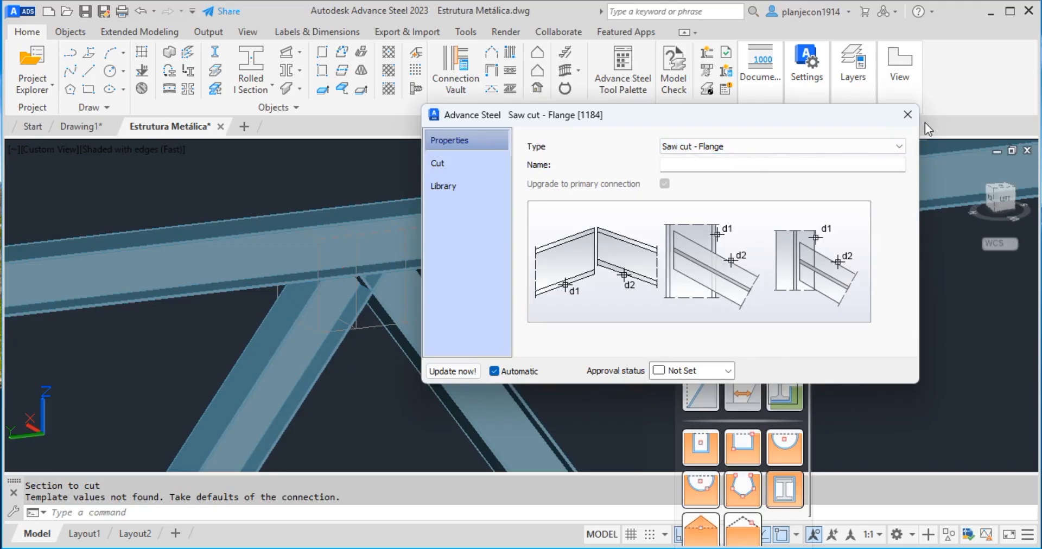
key(Escape)
right_click(624, 324)
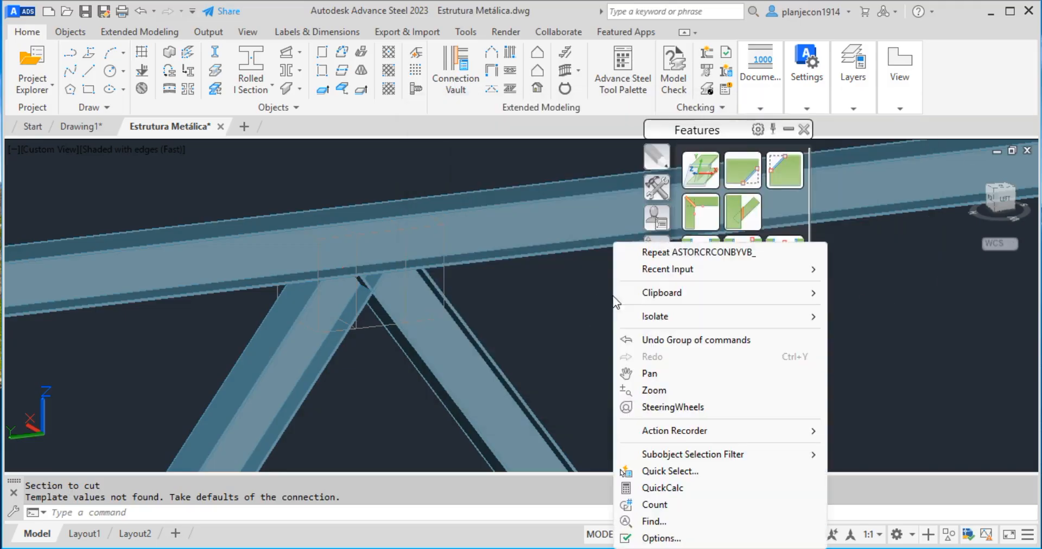
key(Escape)
Examine the trimmed ends of both diagonal braces where they meet beneath the horizontal beam
shift+middle_drag(435, 321, 333, 314)
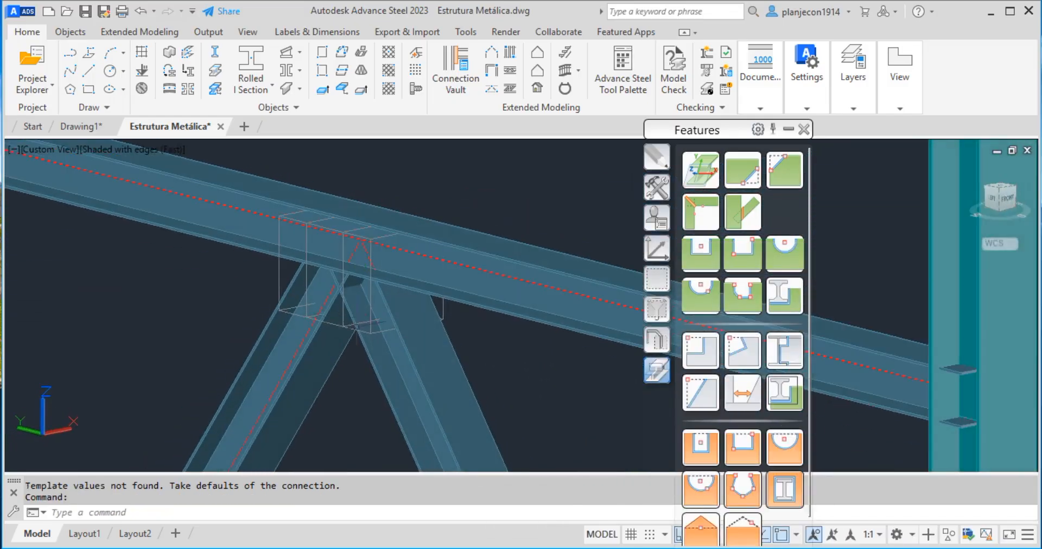
scroll(306, 222, up, 5)
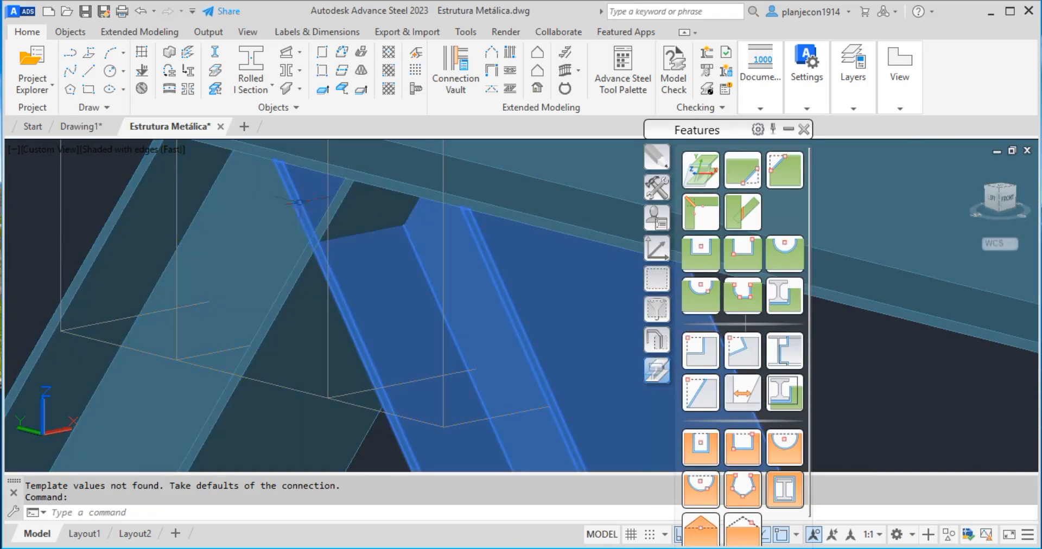
scroll(346, 210, down, 2)
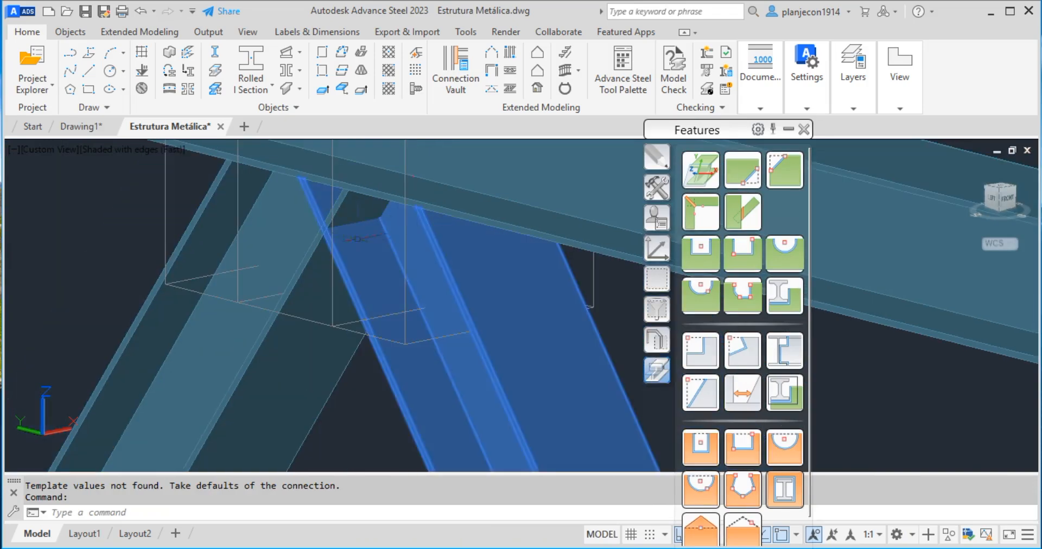
scroll(300, 193, down, 2)
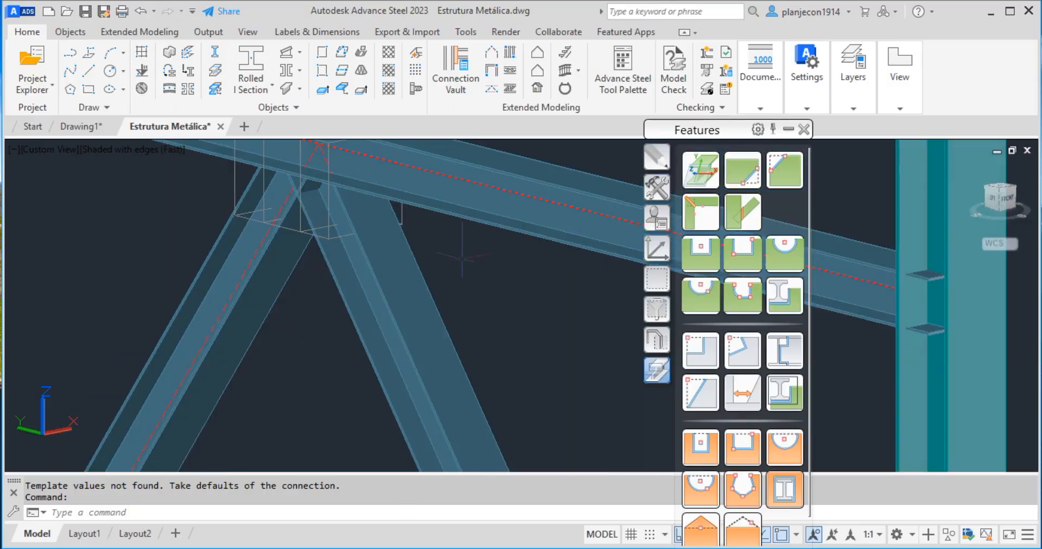
scroll(436, 256, up, 2)
middle_drag(461, 250, 491, 342)
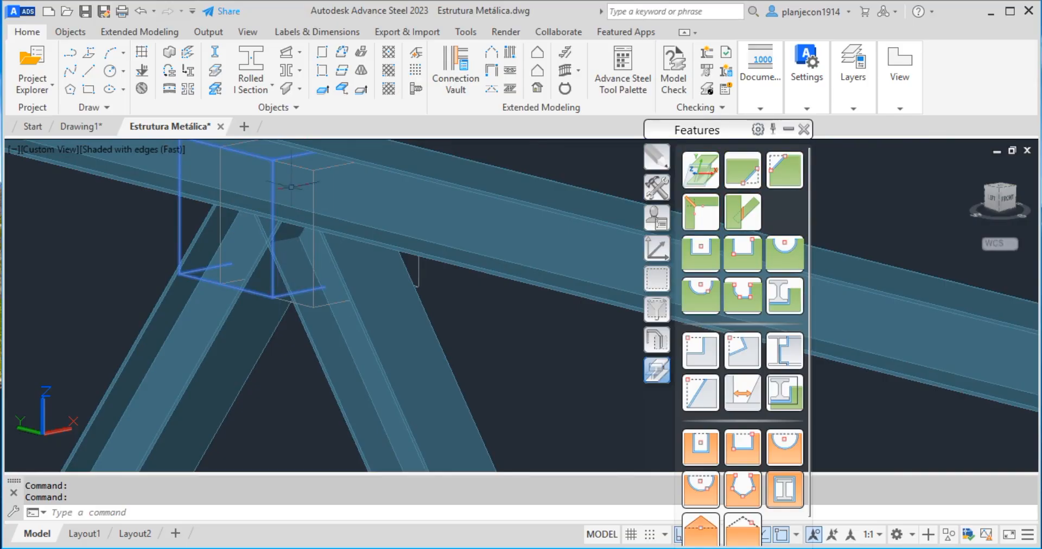
scroll(402, 233, down, 1)
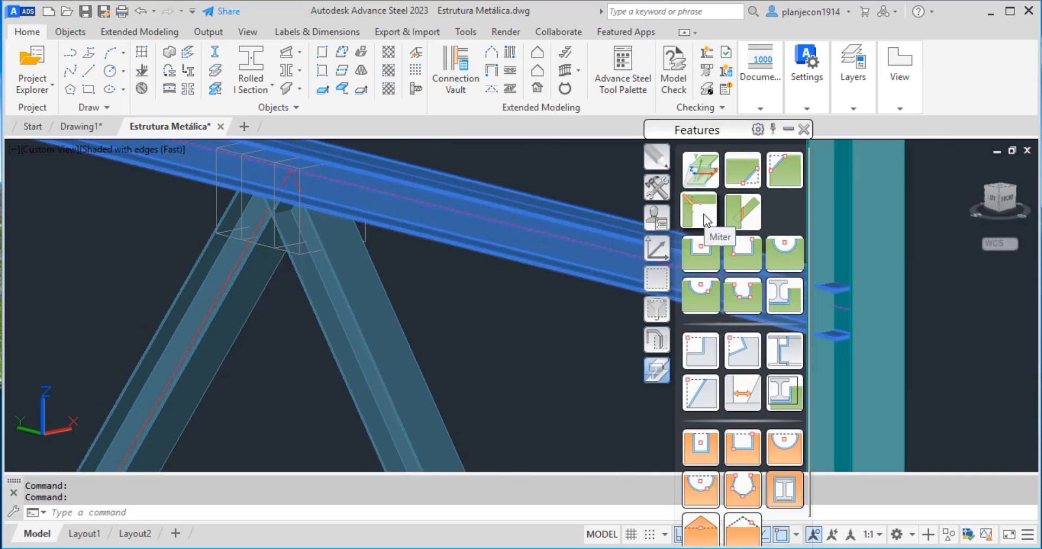
Join the two diagonal braces with a Miter beneath the horizontal beam and close its connection properties
click(704, 214)
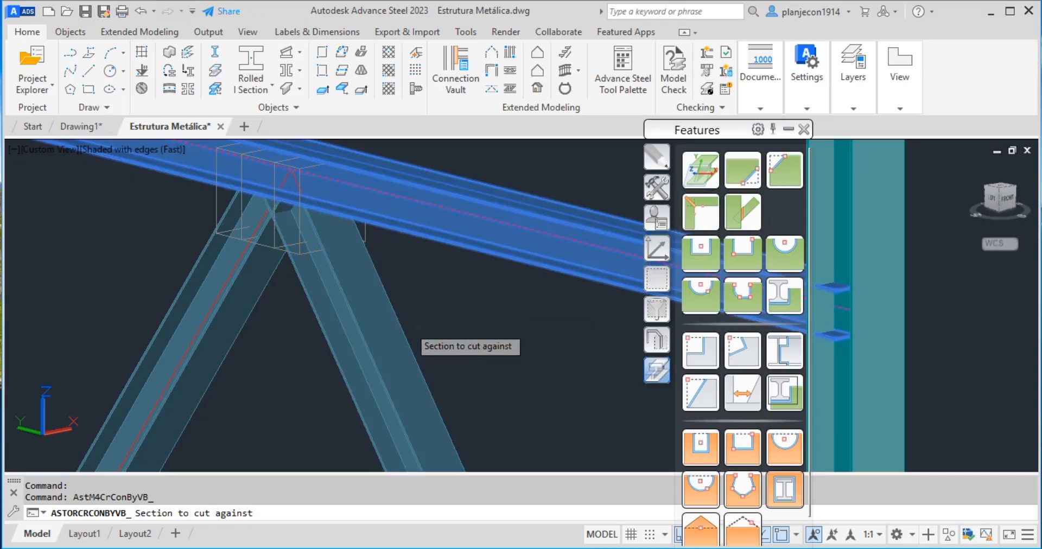
click(399, 326)
key(Return)
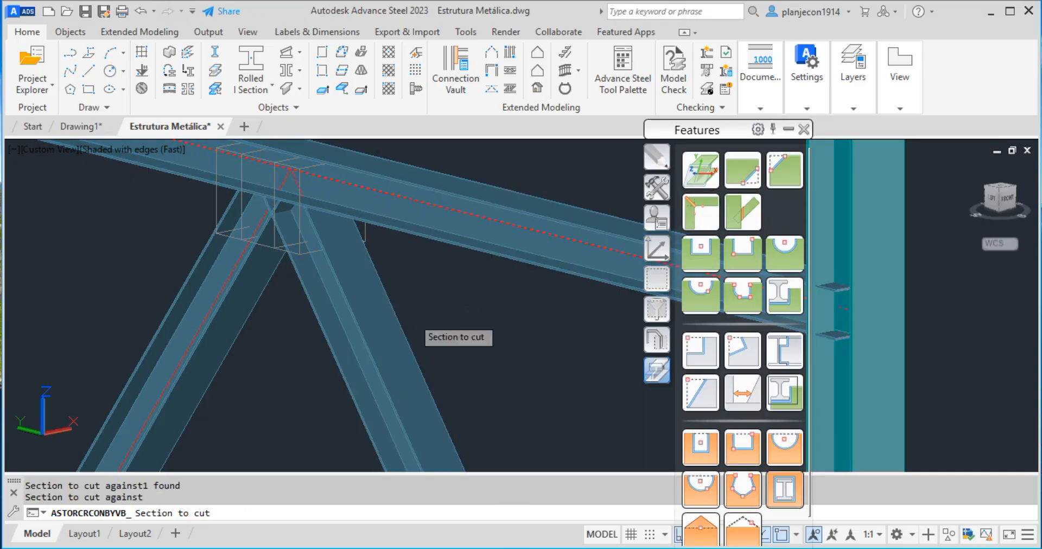
click(260, 316)
key(Return)
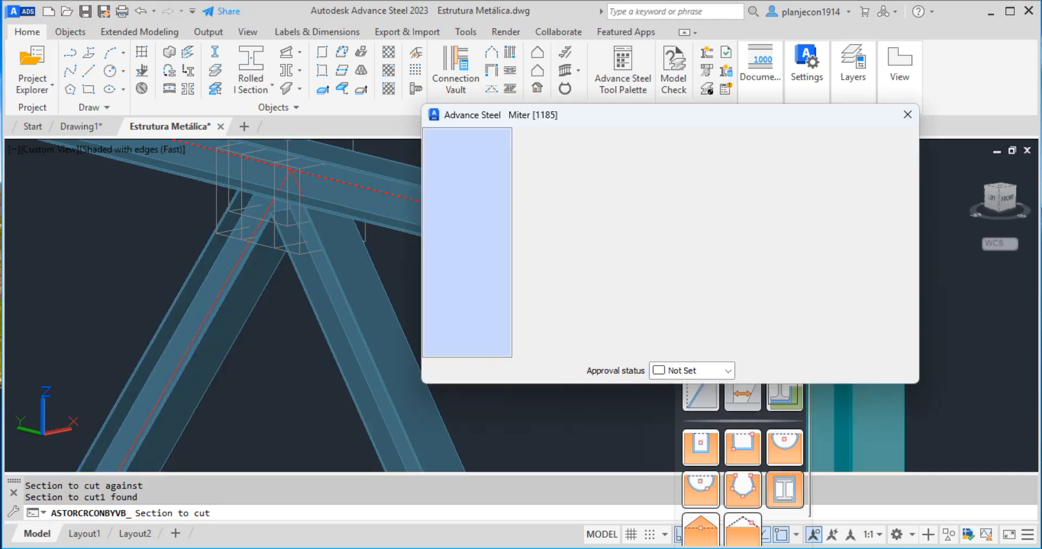
click(906, 115)
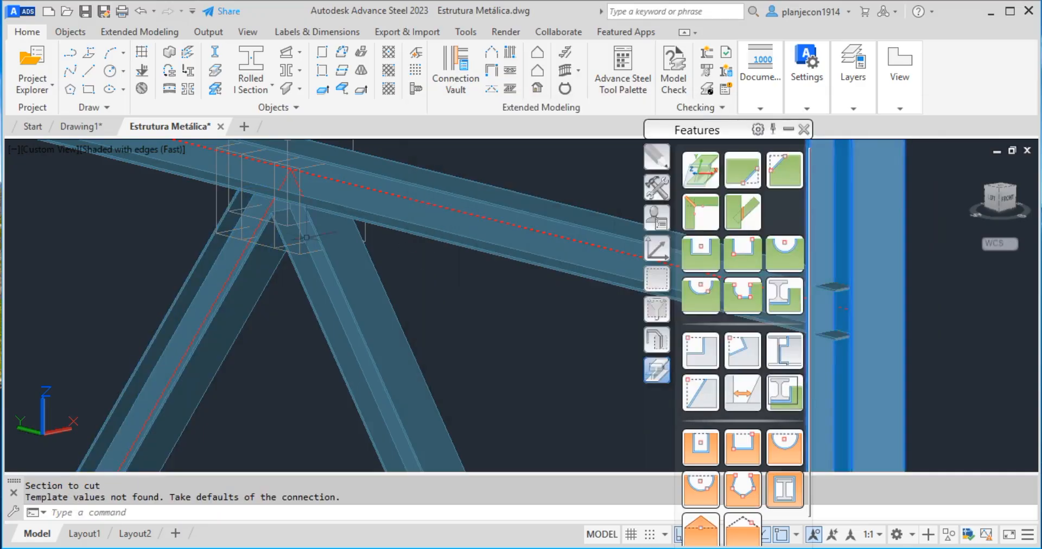
Examine the mitered brace ends beneath the horizontal beam from several angles and from the left view
scroll(309, 238, up, 4)
shift+middle_drag(234, 294, 324, 270)
scroll(324, 269, down, 5)
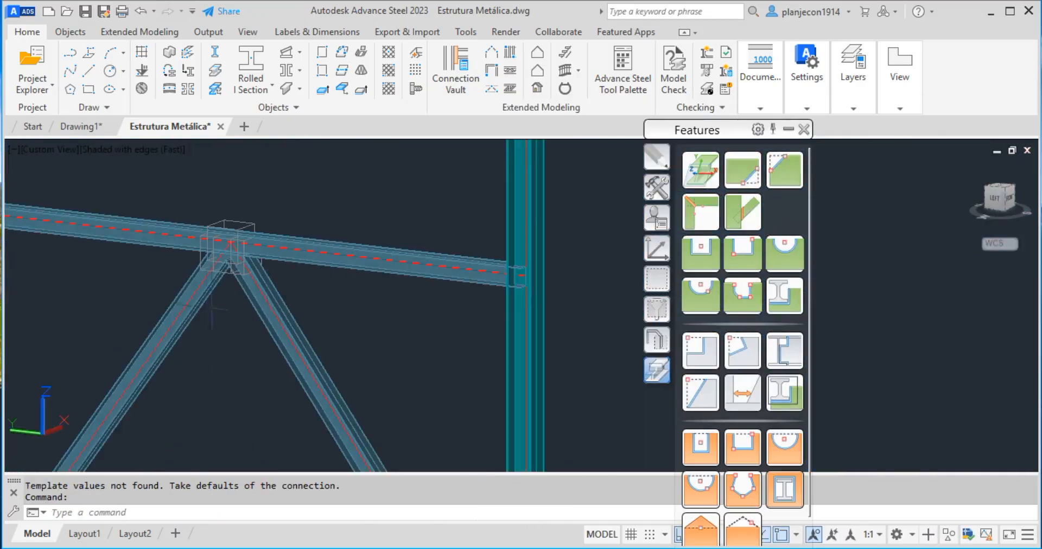
scroll(228, 260, up, 5)
scroll(227, 237, up, 2)
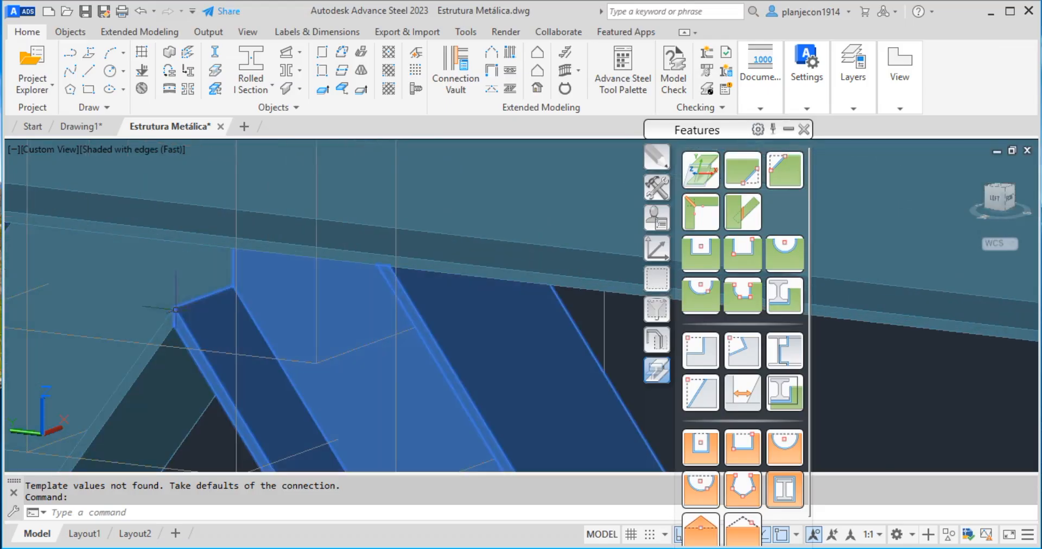
scroll(177, 305, down, 6)
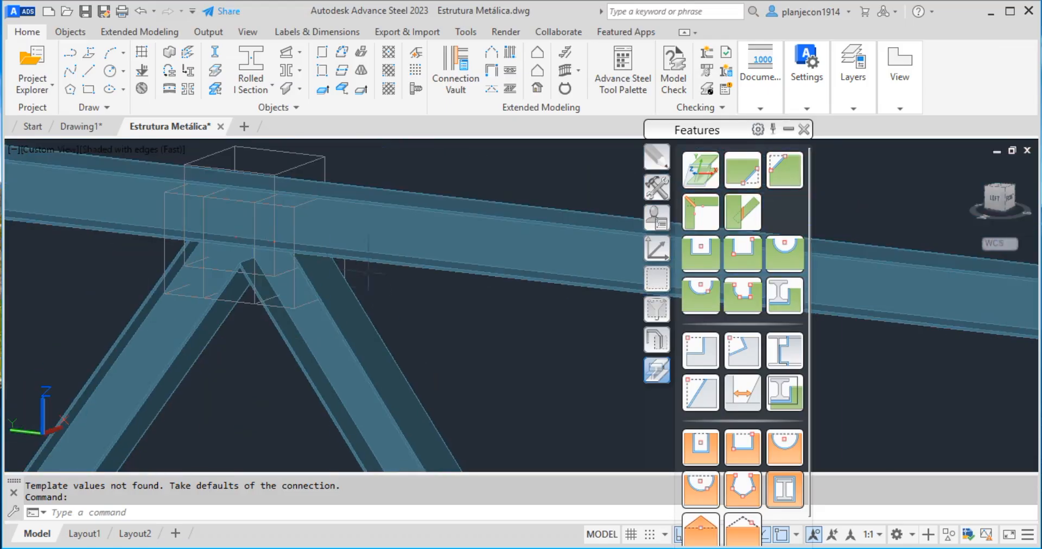
click(994, 199)
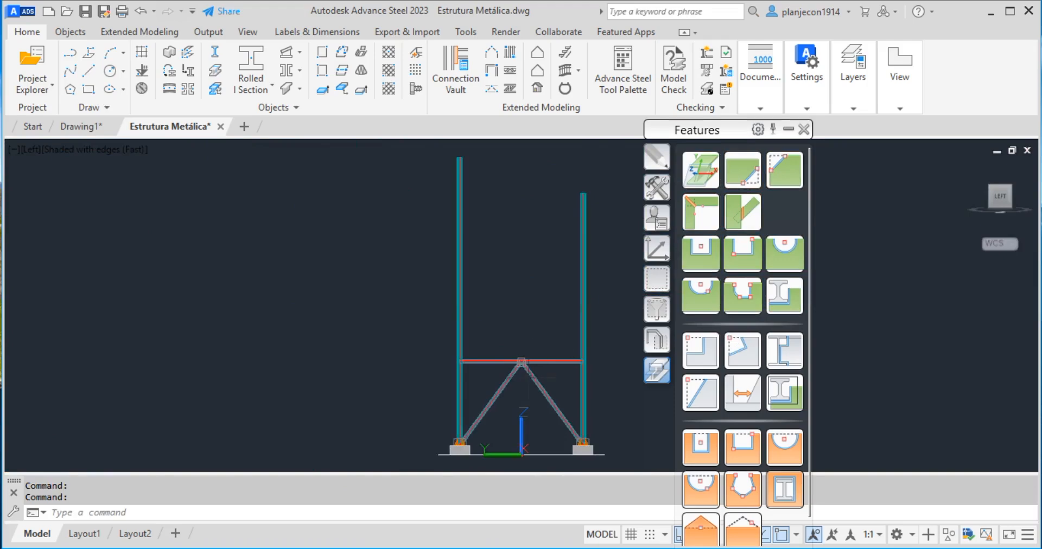
scroll(535, 327, up, 6)
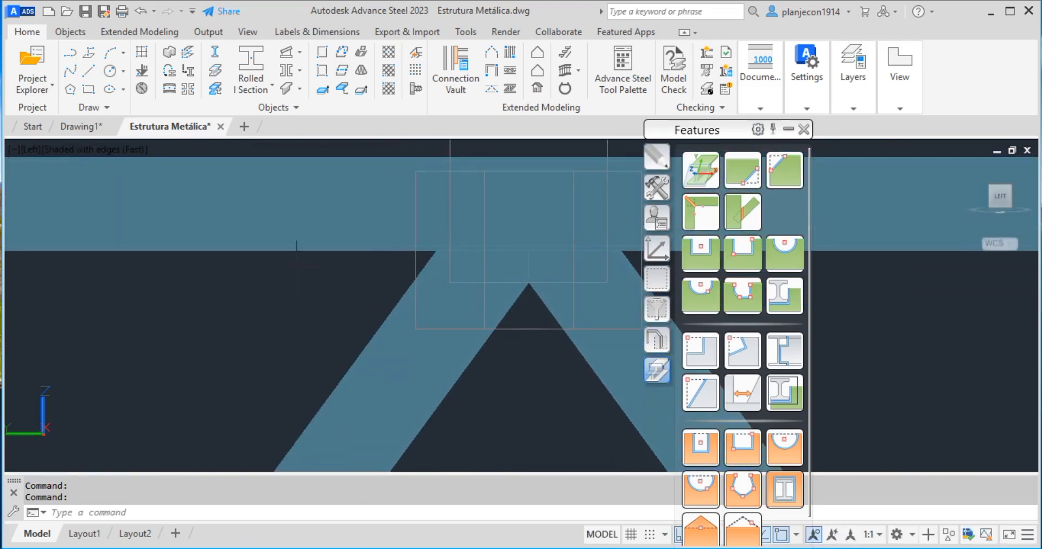
Set the visual style to 2D Wireframe and examine the braces' miter line in the left view
click(111, 149)
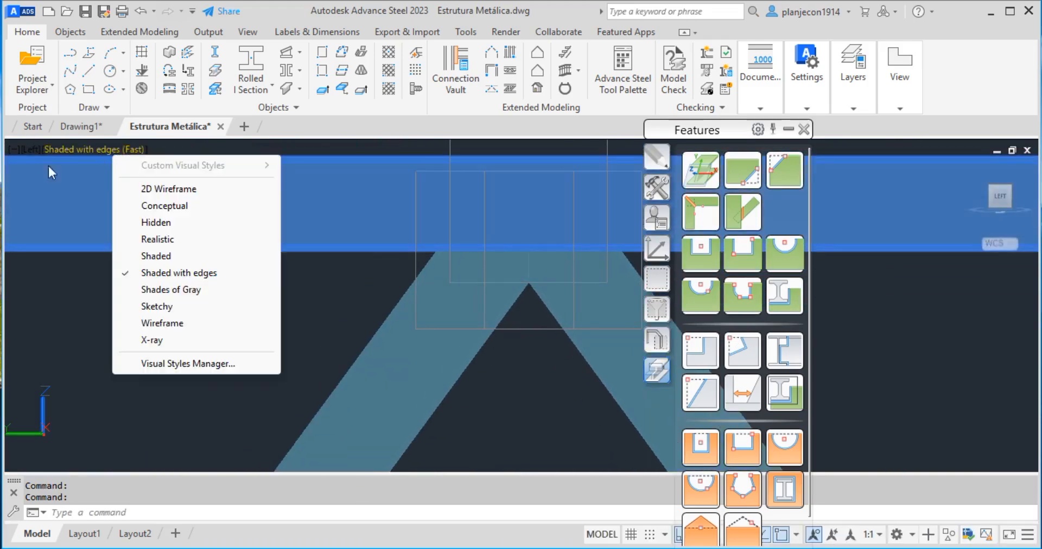
click(154, 190)
middle_drag(525, 275, 384, 274)
scroll(388, 274, up, 5)
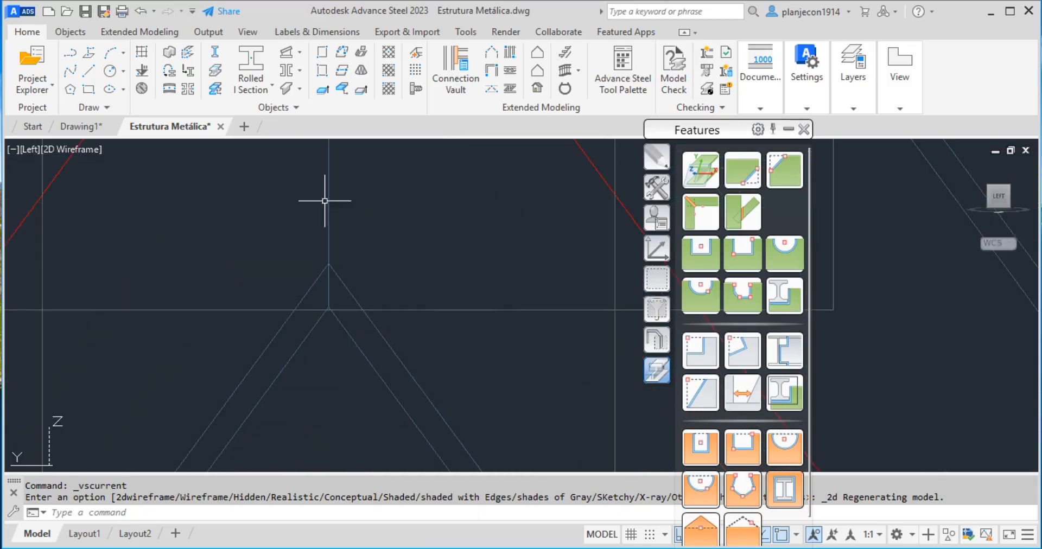
scroll(362, 344, down, 2)
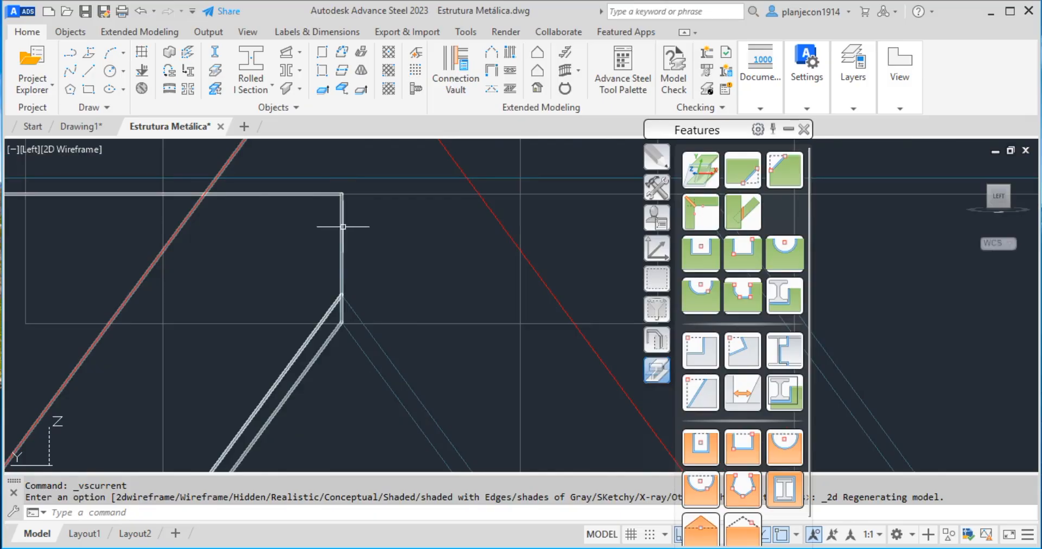
scroll(366, 291, down, 3)
scroll(365, 298, up, 2)
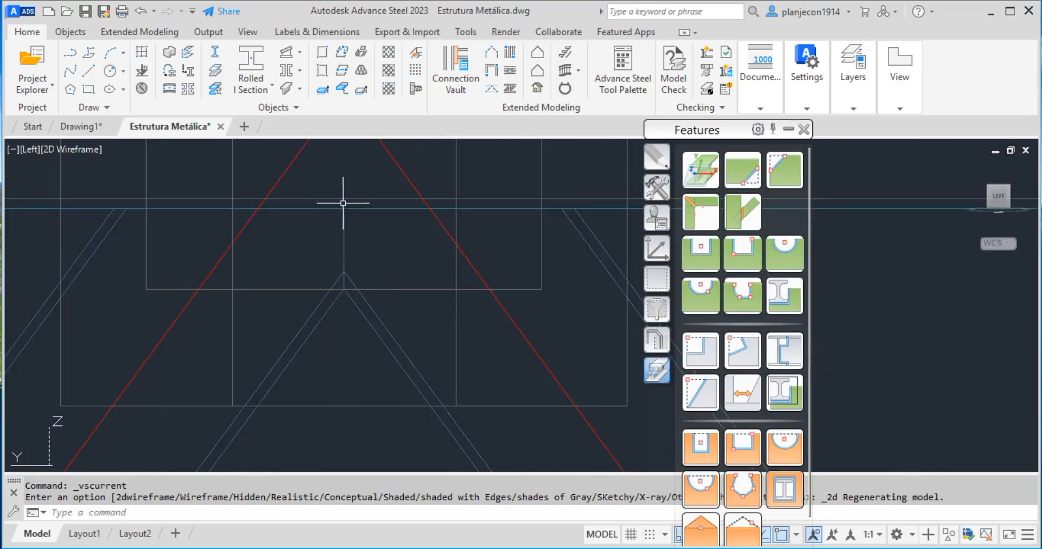
Examine the horizontal beam's end at the column in wireframe, and set the visual style back to Shaded with edges
shift+middle_drag(425, 265, 359, 325)
scroll(289, 235, up, 8)
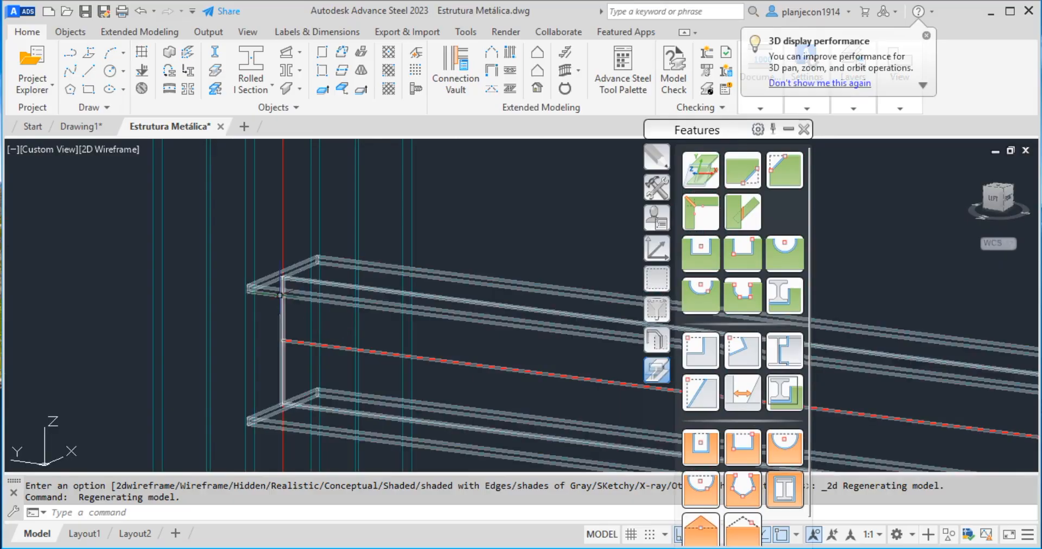
scroll(272, 253, down, 2)
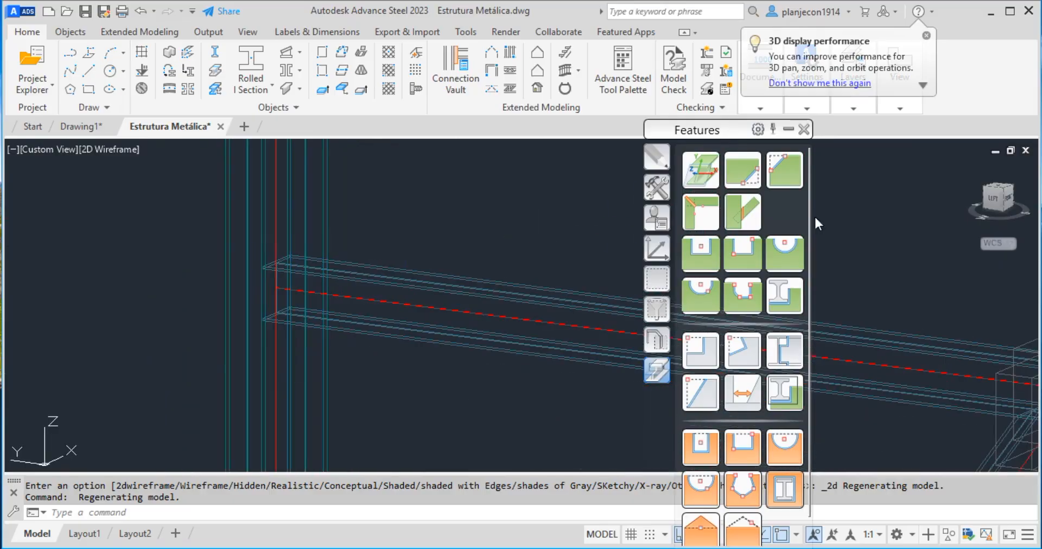
click(993, 208)
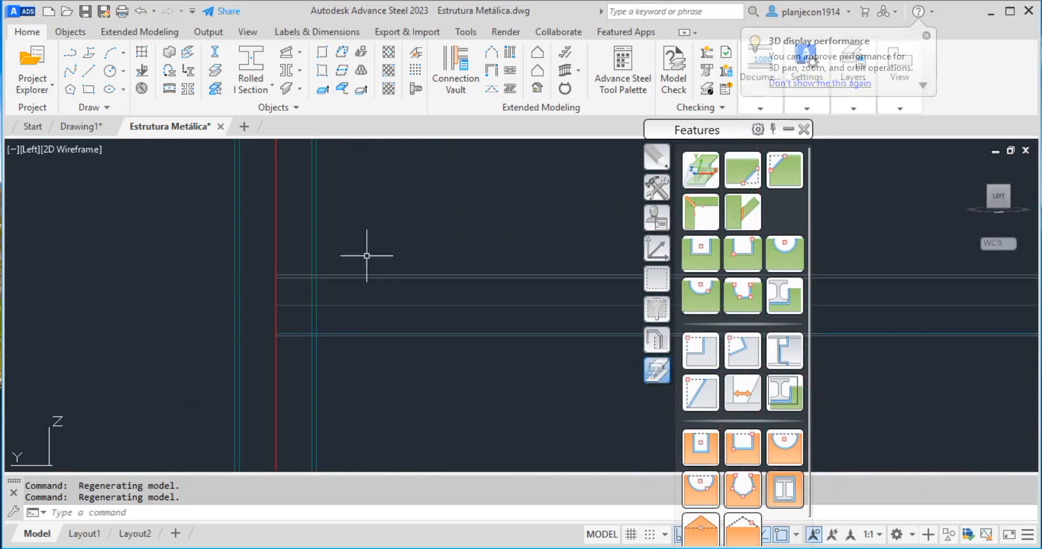
scroll(295, 282, down, 2)
shift+middle_drag(377, 280, 321, 330)
shift+middle_drag(438, 200, 173, 196)
click(112, 149)
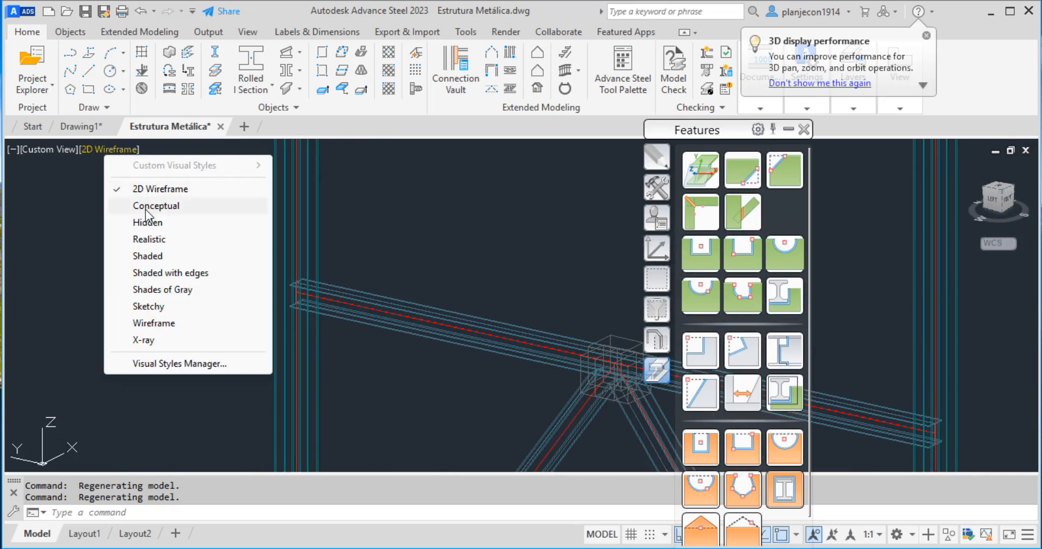
click(154, 273)
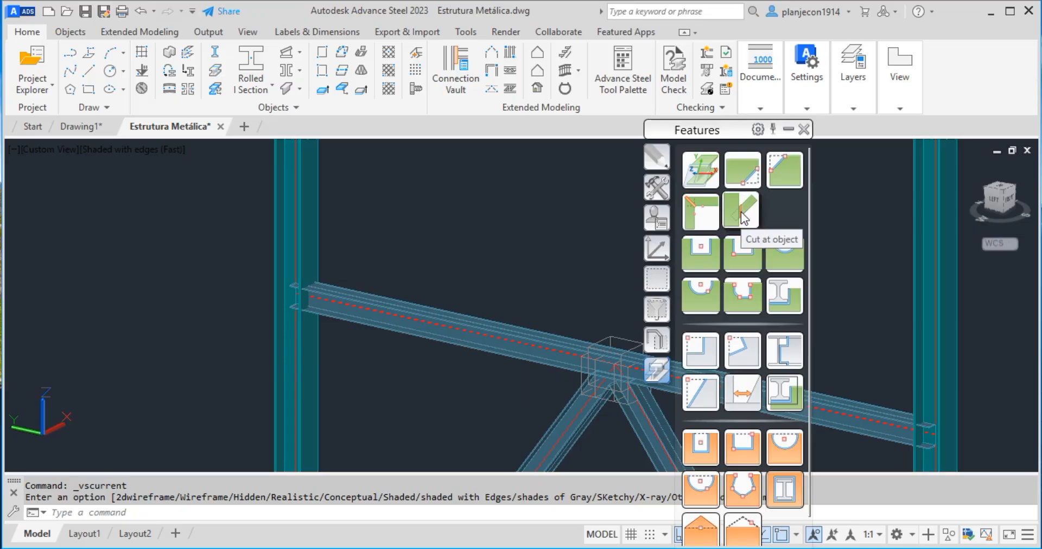
click(742, 218)
scroll(359, 341, up, 6)
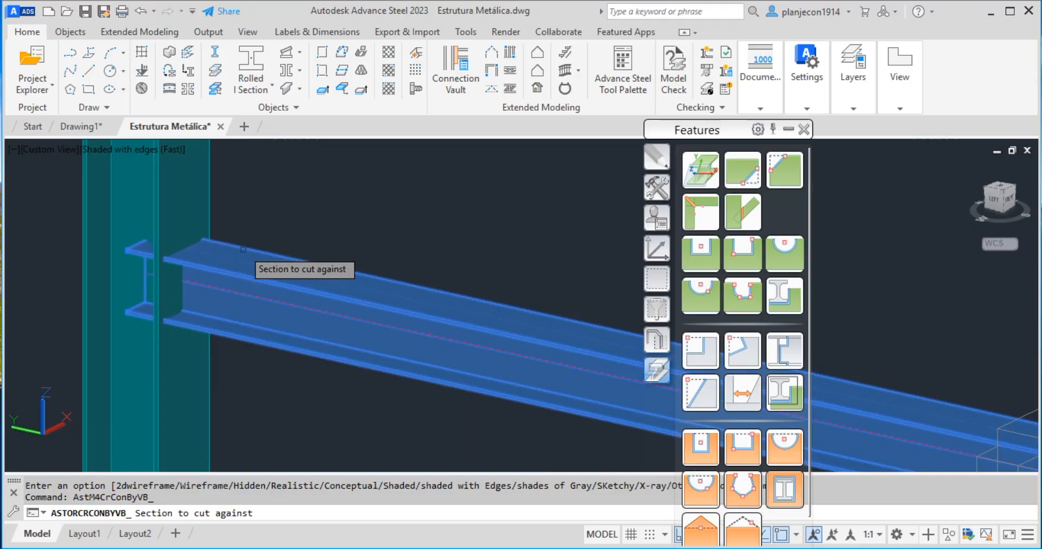
click(243, 250)
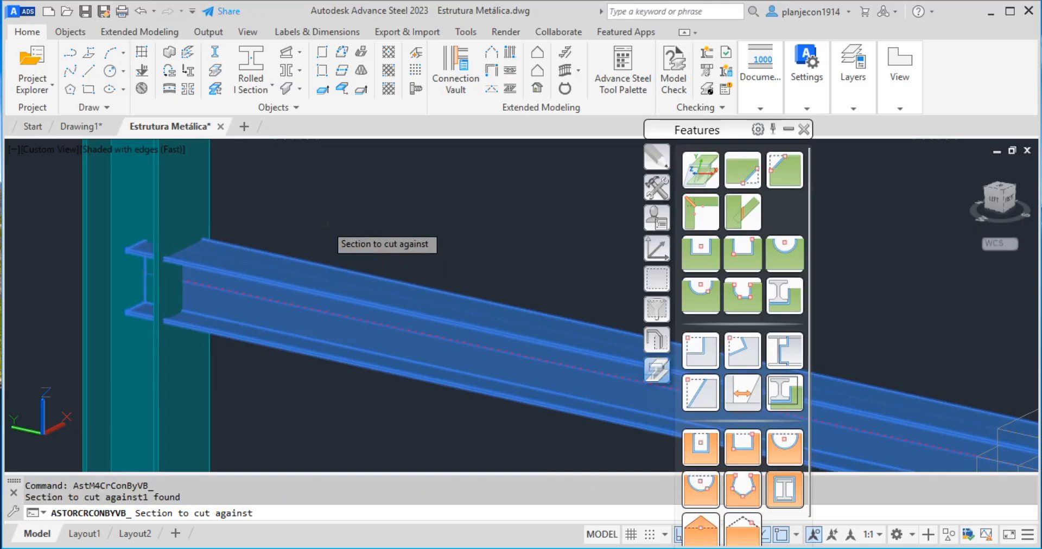
key(Escape)
Trim the horizontal beam's end against the left column with Cut at object, using a Saw cut - Flange connection
click(743, 216)
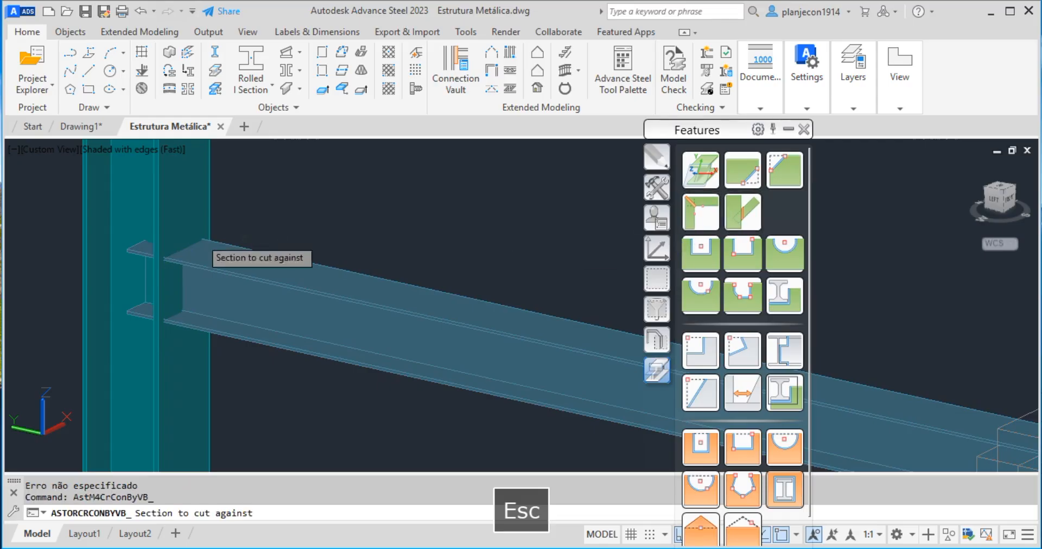
click(209, 217)
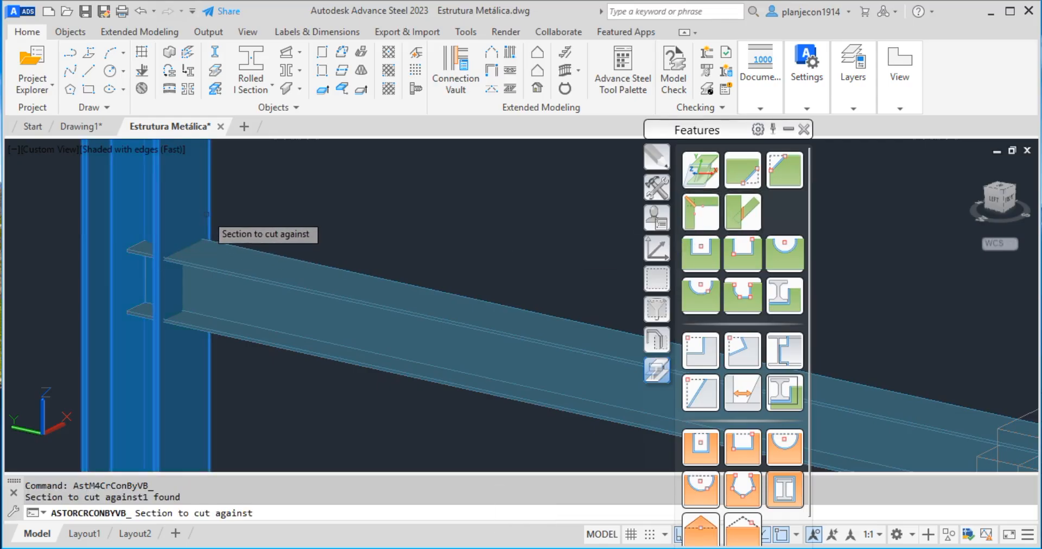
click(273, 261)
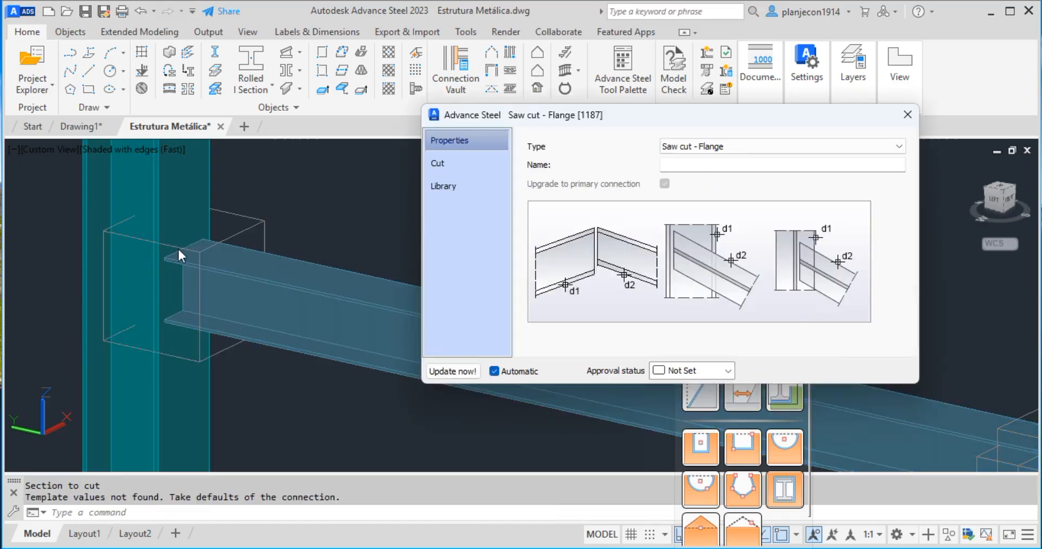
Trim the horizontal beam's other end against the opposite column with Cut at object, using a Saw cut - Flange connection
click(907, 115)
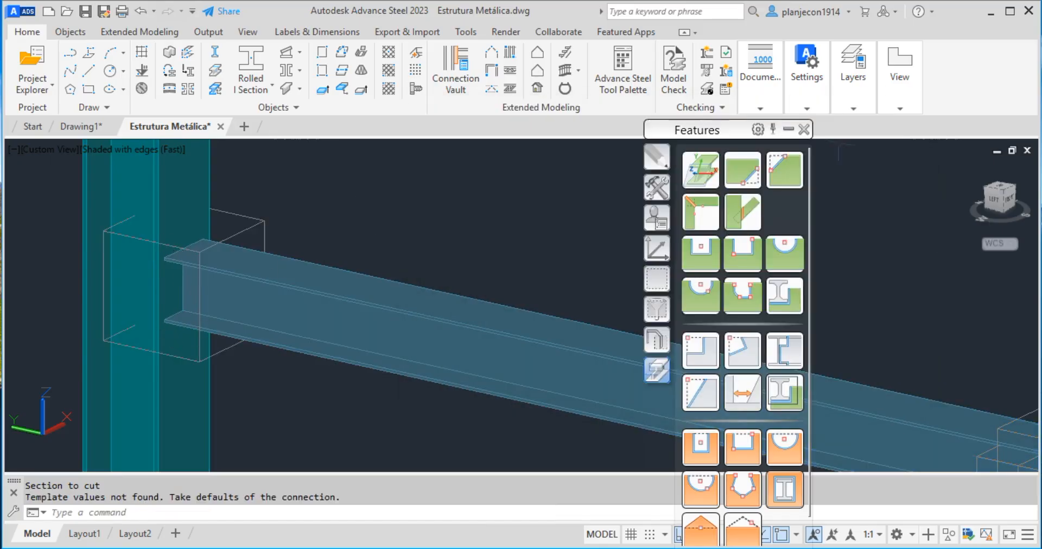
scroll(528, 220, down, 5)
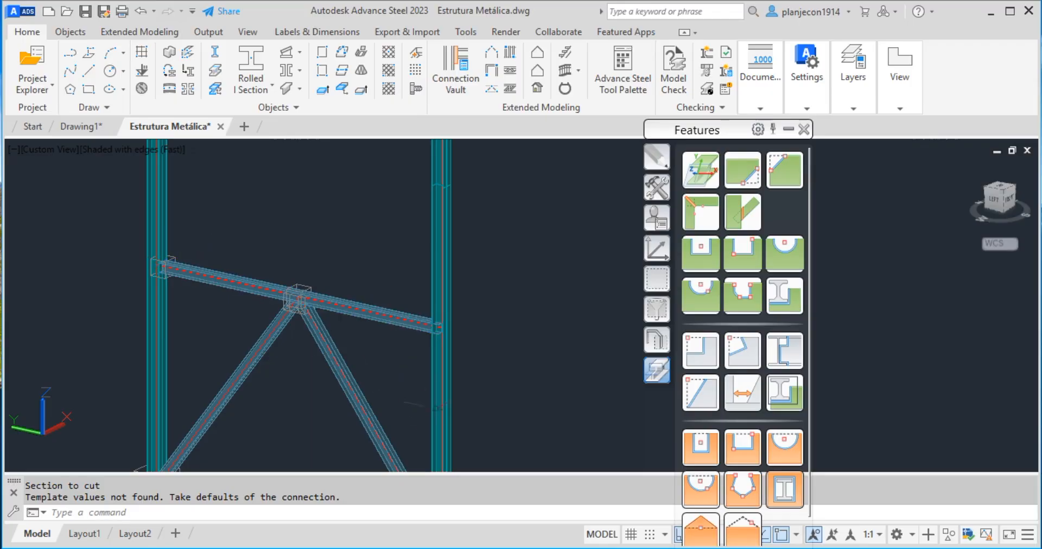
shift+middle_drag(404, 403, 363, 259)
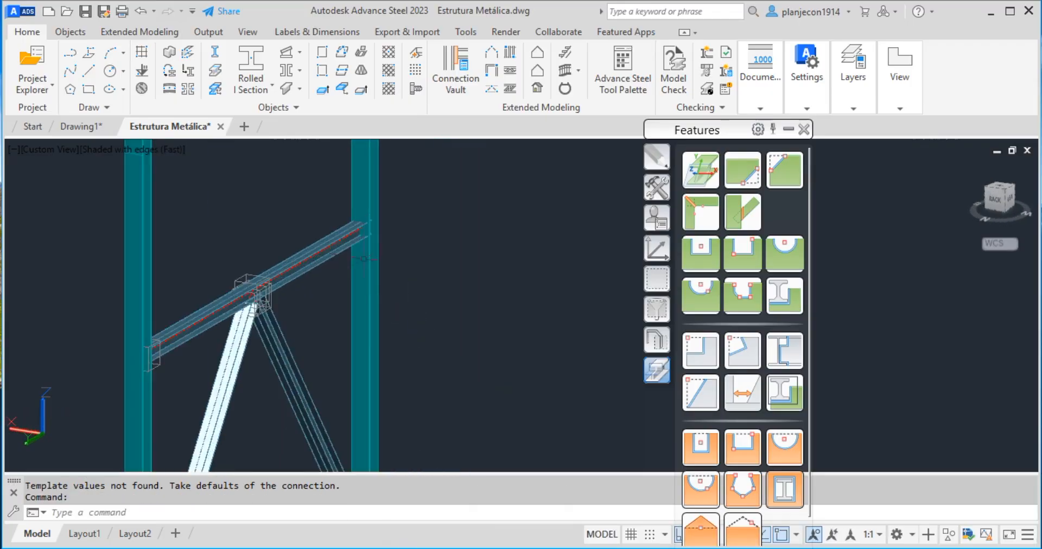
scroll(363, 259, up, 6)
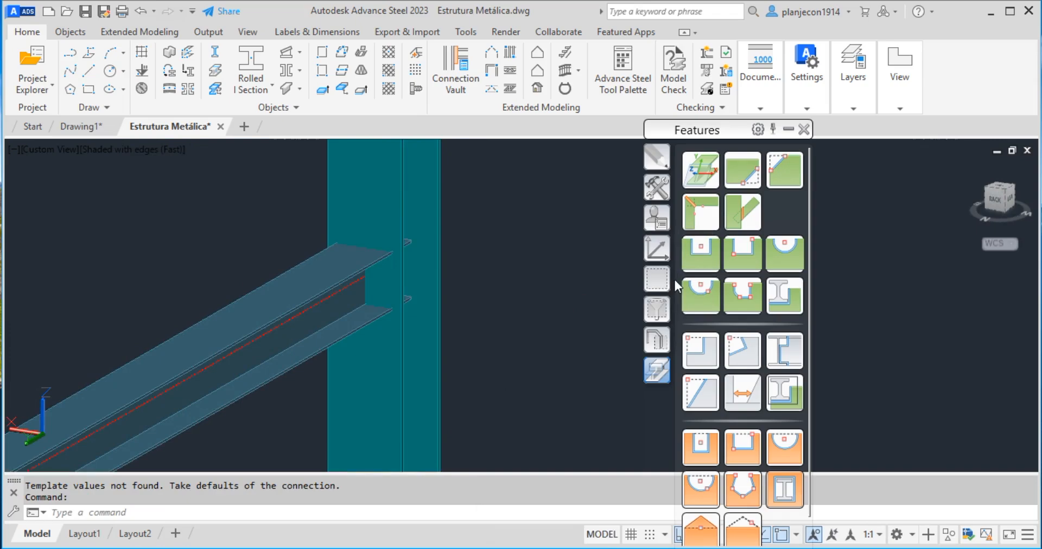
click(748, 219)
click(410, 223)
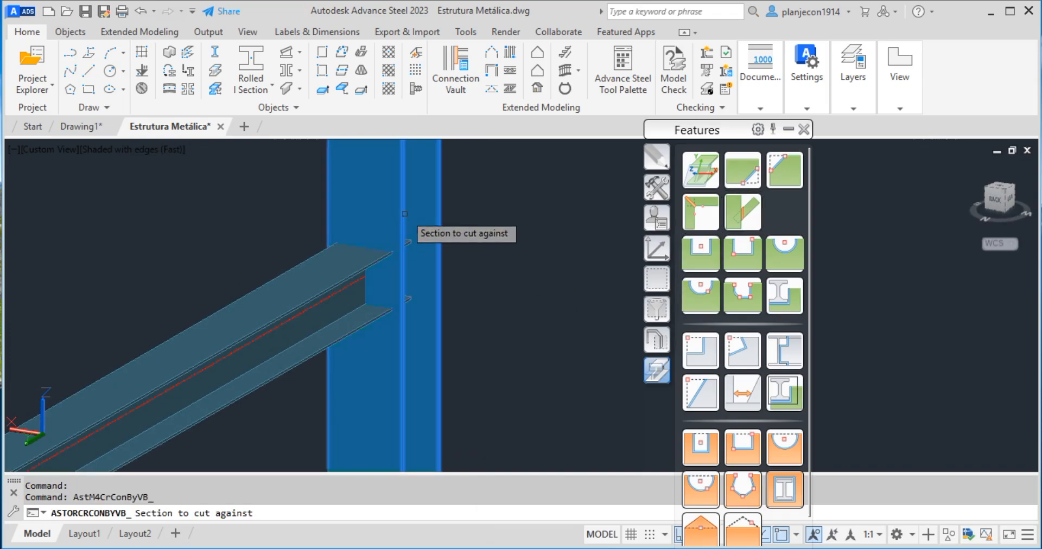
key(Return)
click(353, 279)
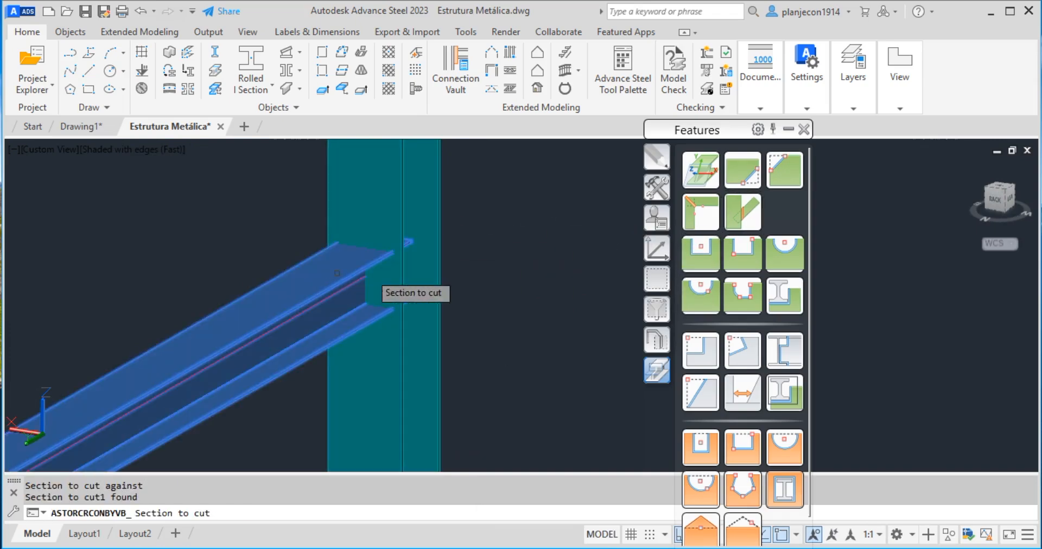
key(Return)
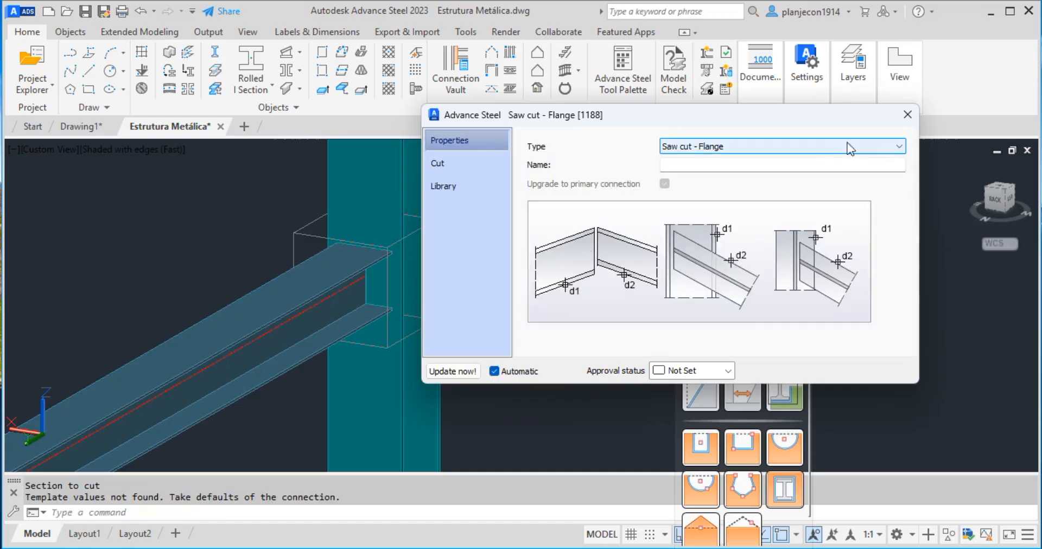
click(908, 115)
Examine the horizontal beam's cut ends at the columns and the diagonal brace's lower end at the column base plate
shift+middle_drag(466, 326, 316, 327)
scroll(28, 218, up, 6)
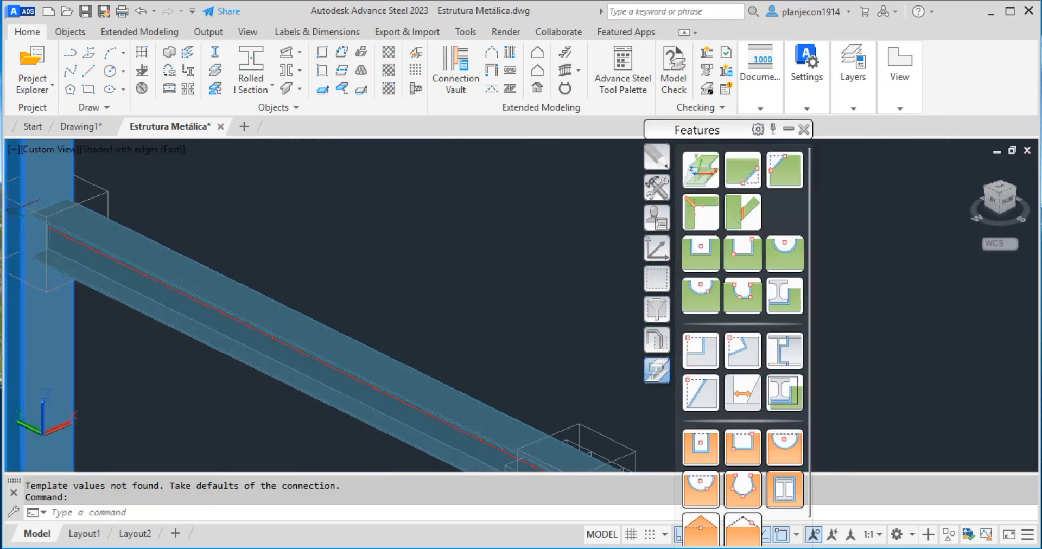
middle_drag(28, 217, 265, 256)
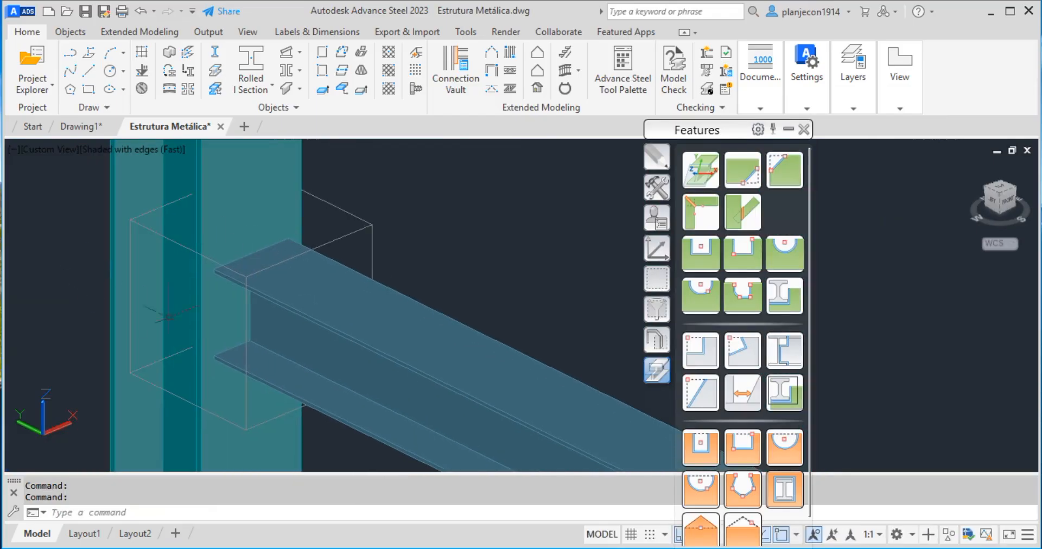
scroll(268, 250, down, 5)
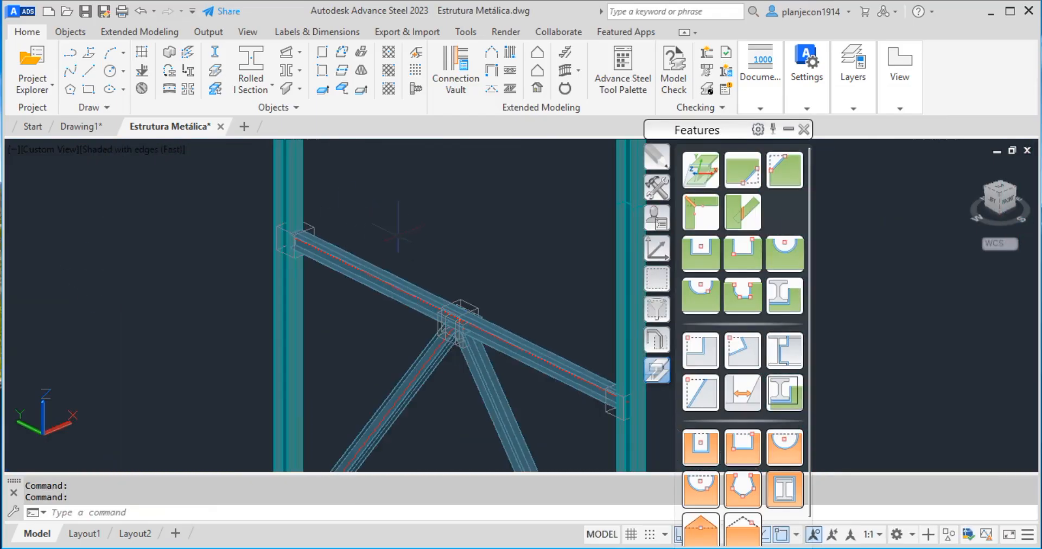
scroll(335, 236, down, 5)
scroll(350, 410, up, 8)
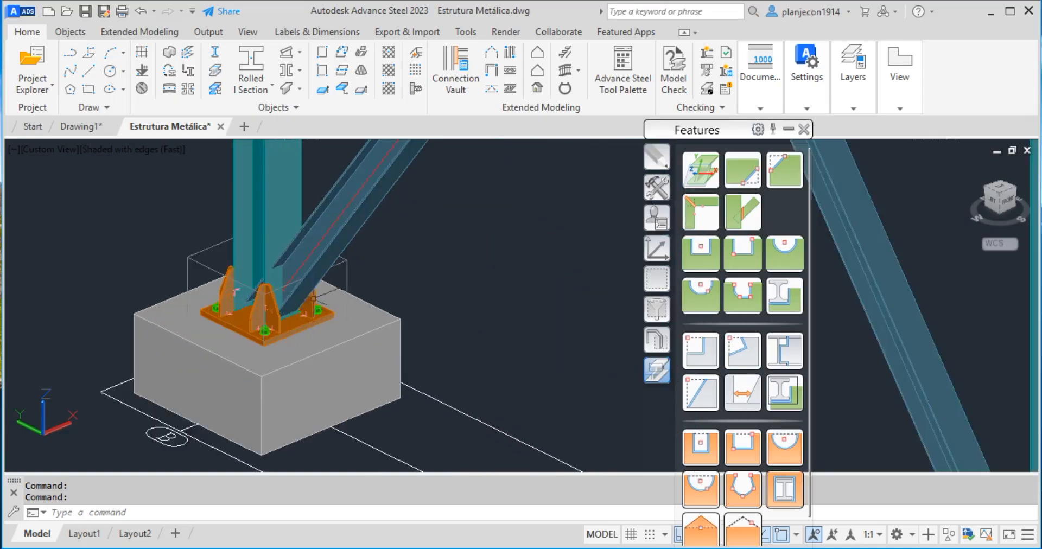
scroll(313, 299, up, 3)
scroll(378, 329, down, 3)
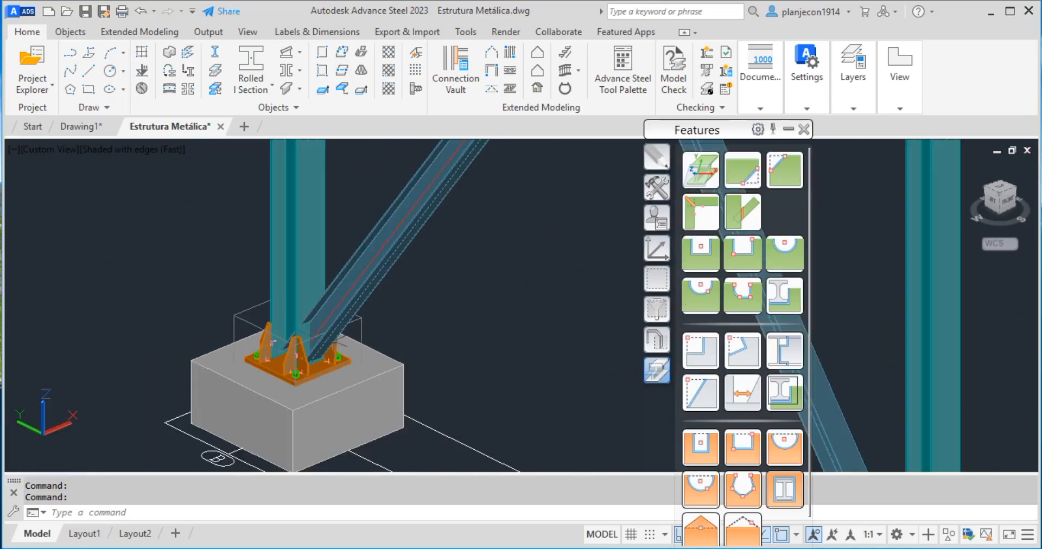